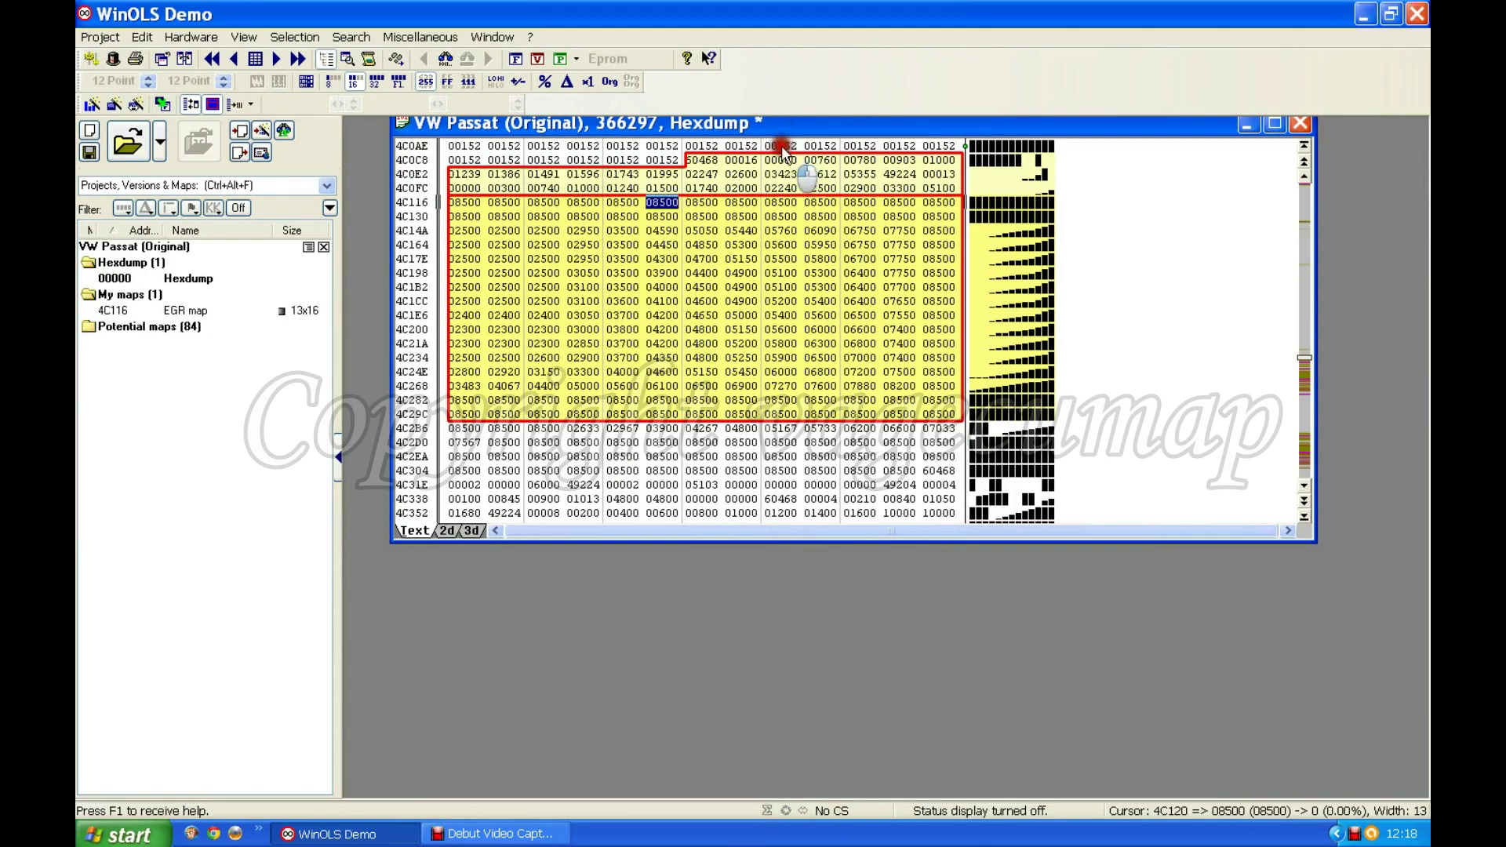
Show the hexdump as a 2D graph and open the potential map Bosch 8x16 (16 Bit) located past the EGR map.
drag(794, 131, 766, 148)
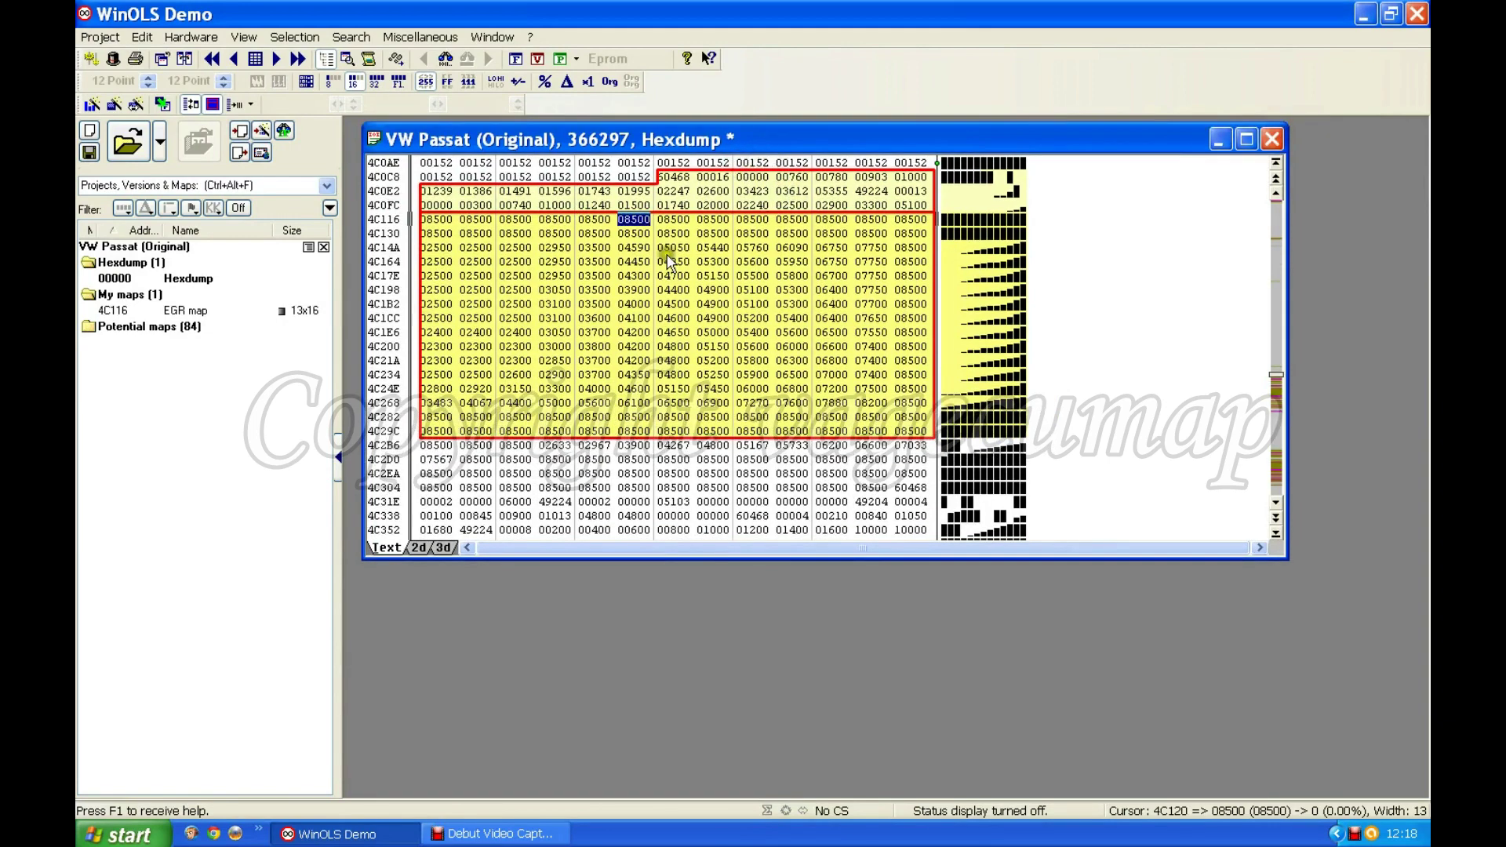
click(418, 547)
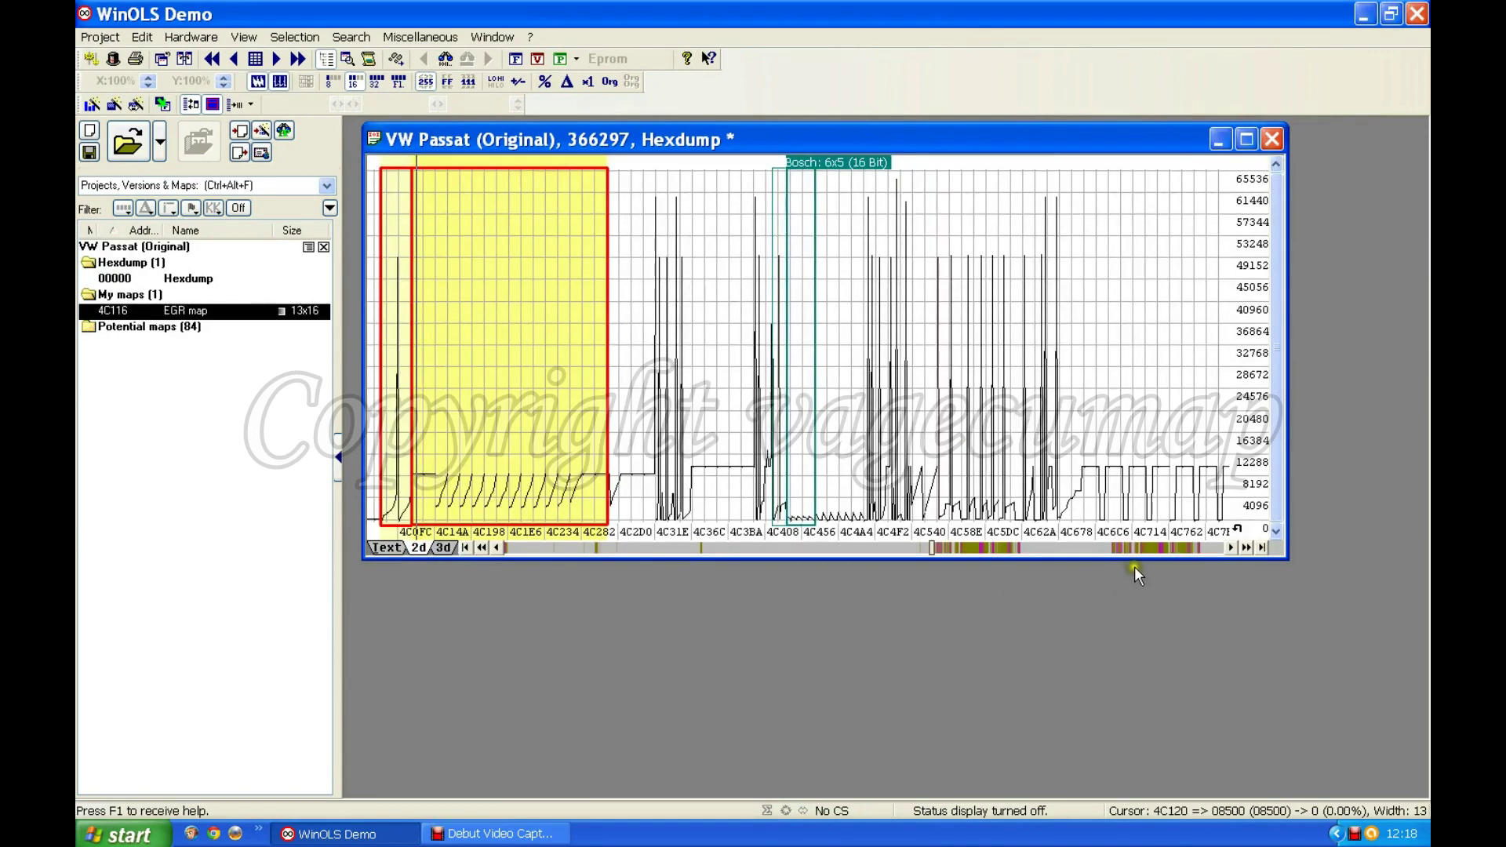
click(1230, 548)
click(1231, 547)
click(1230, 547)
click(1231, 547)
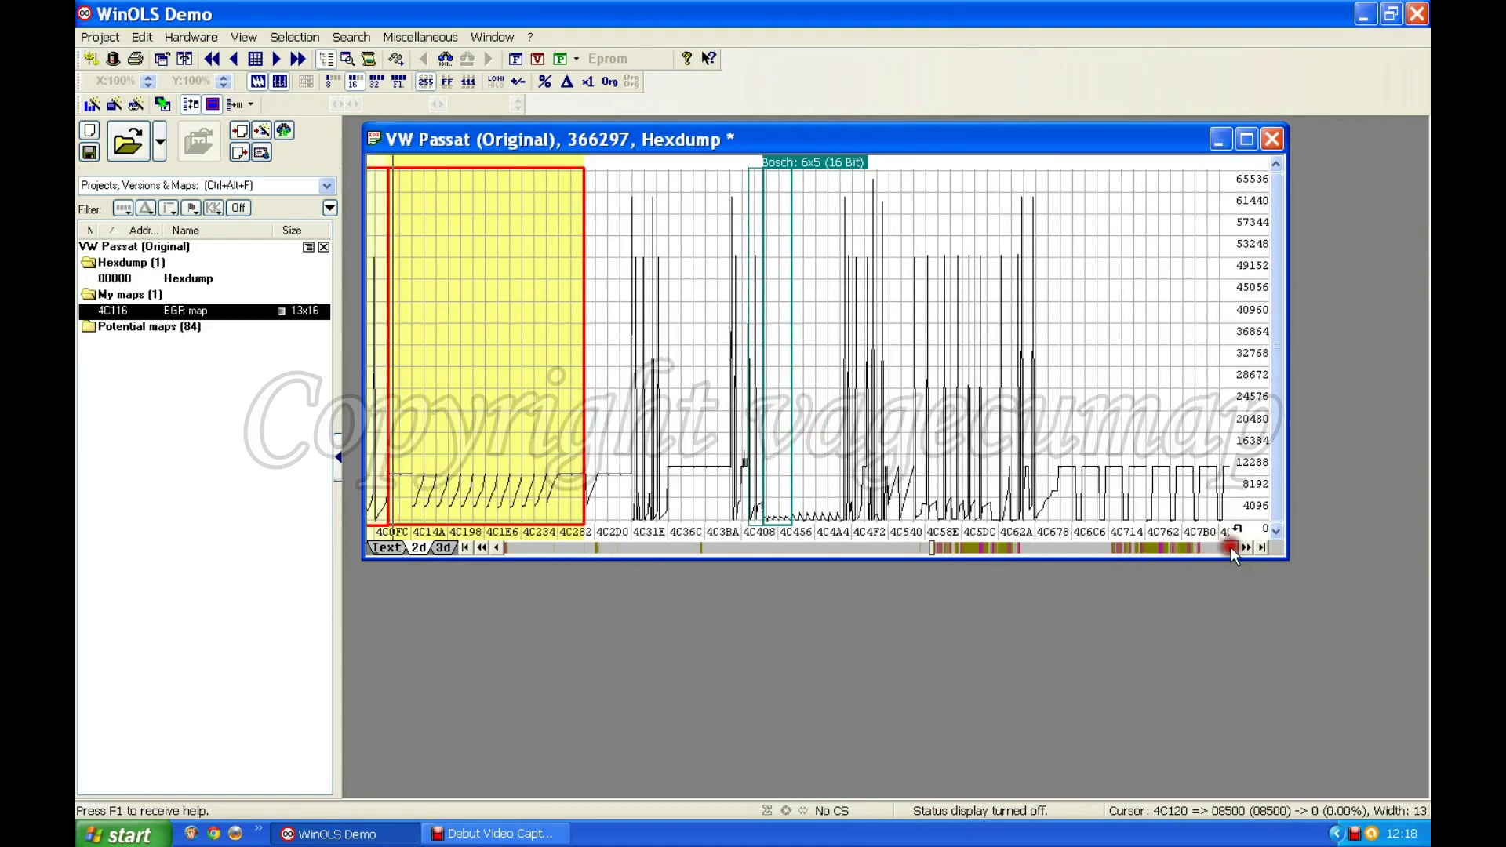
click(1247, 546)
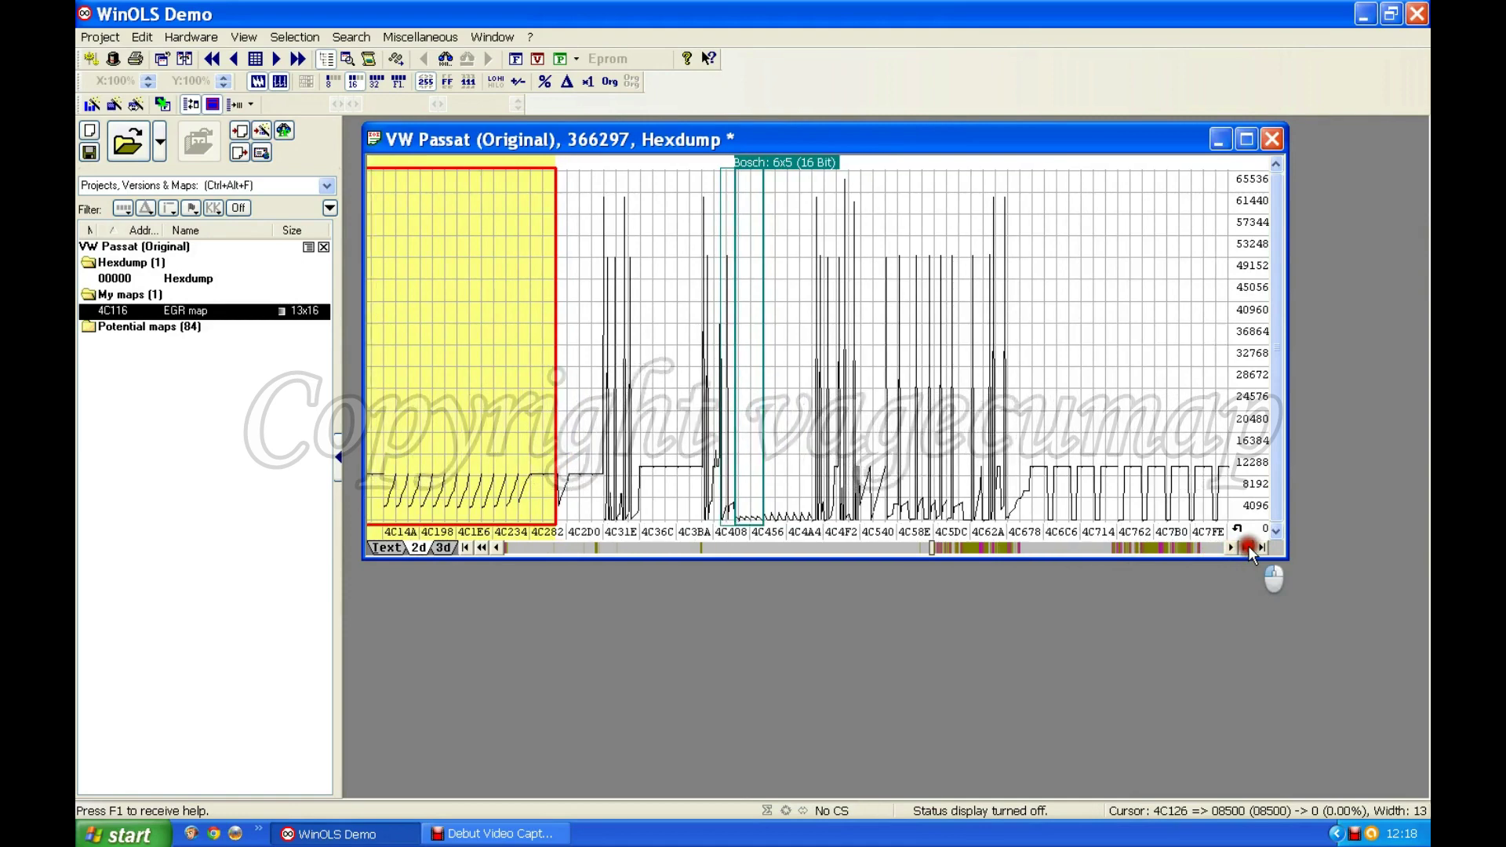
click(1247, 547)
click(1247, 546)
click(1248, 547)
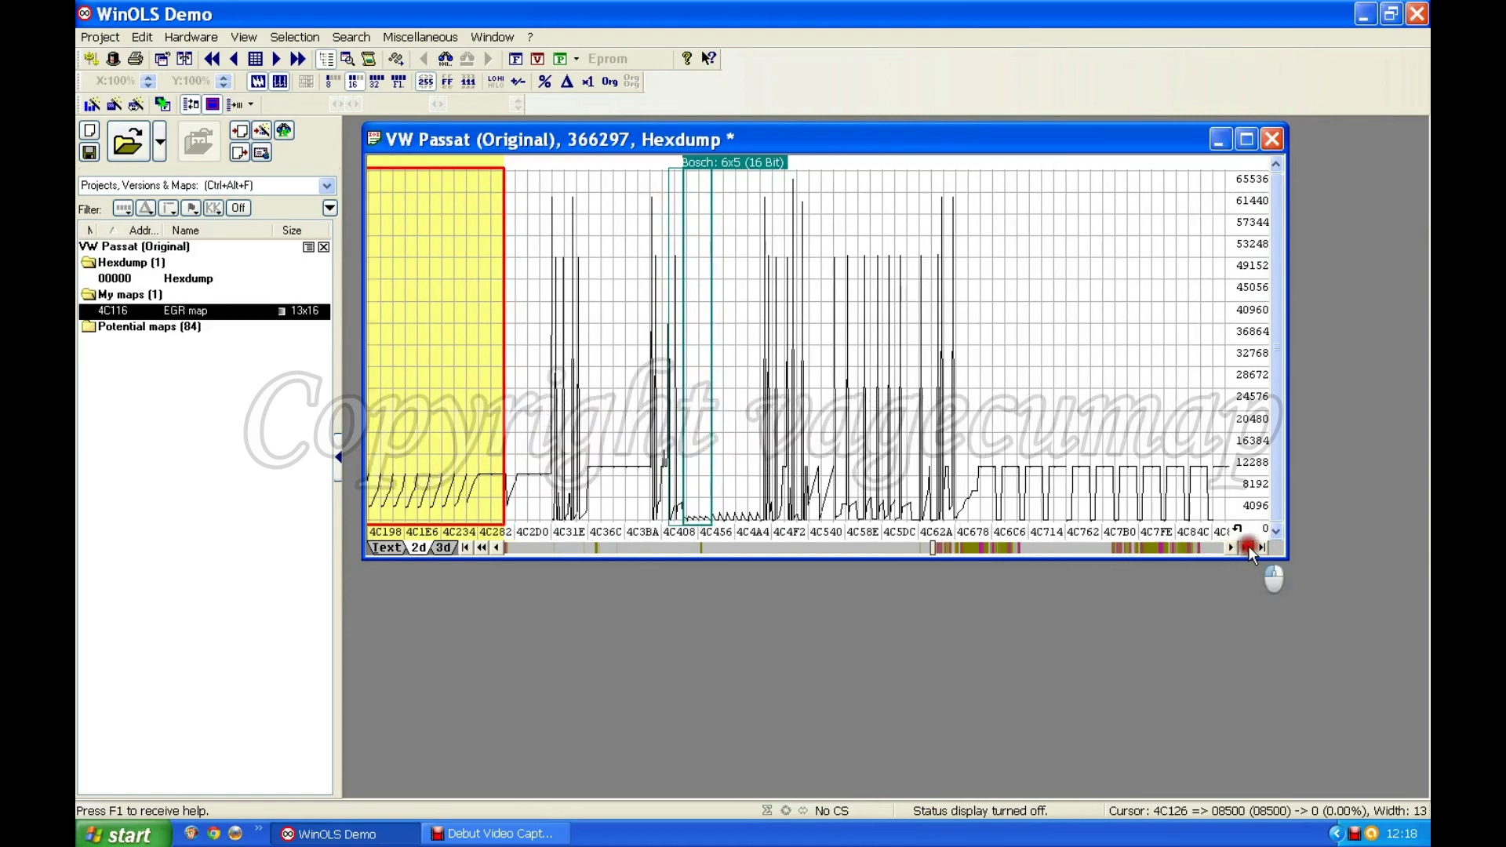
click(1248, 547)
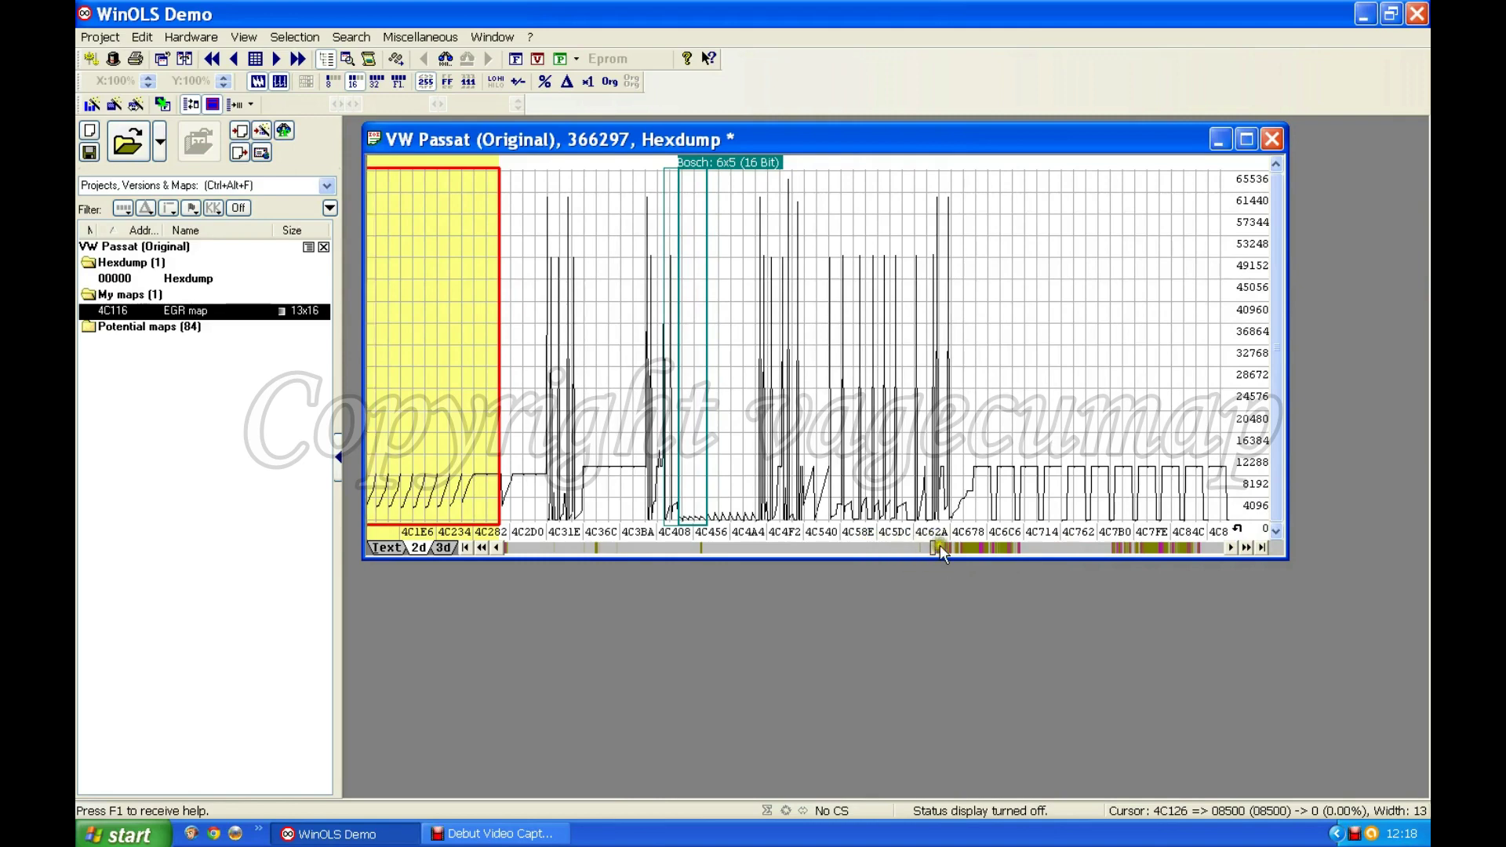
click(1071, 549)
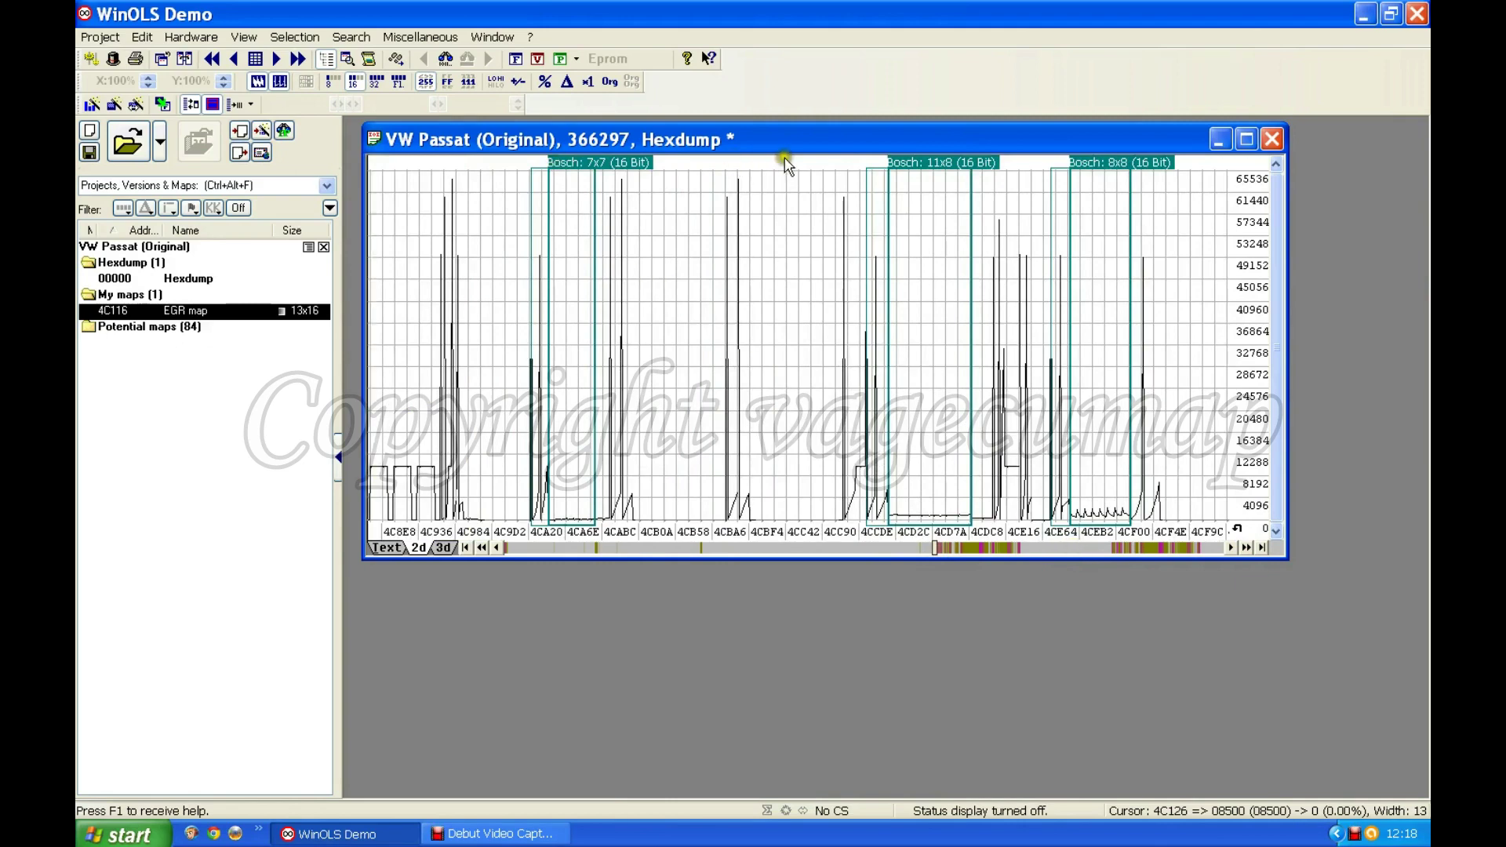
click(1052, 550)
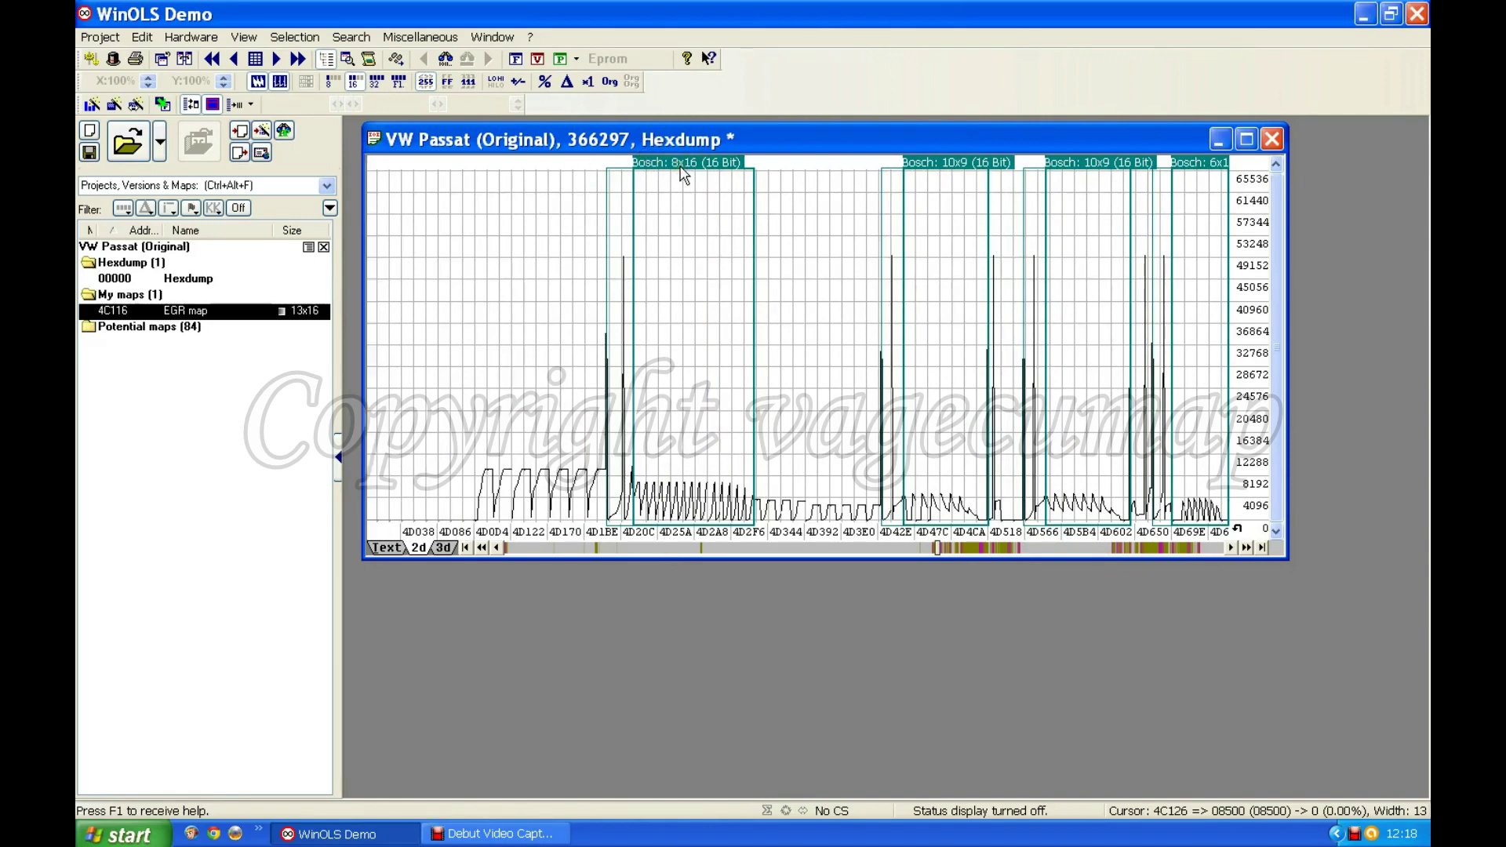
click(708, 203)
double_click(673, 161)
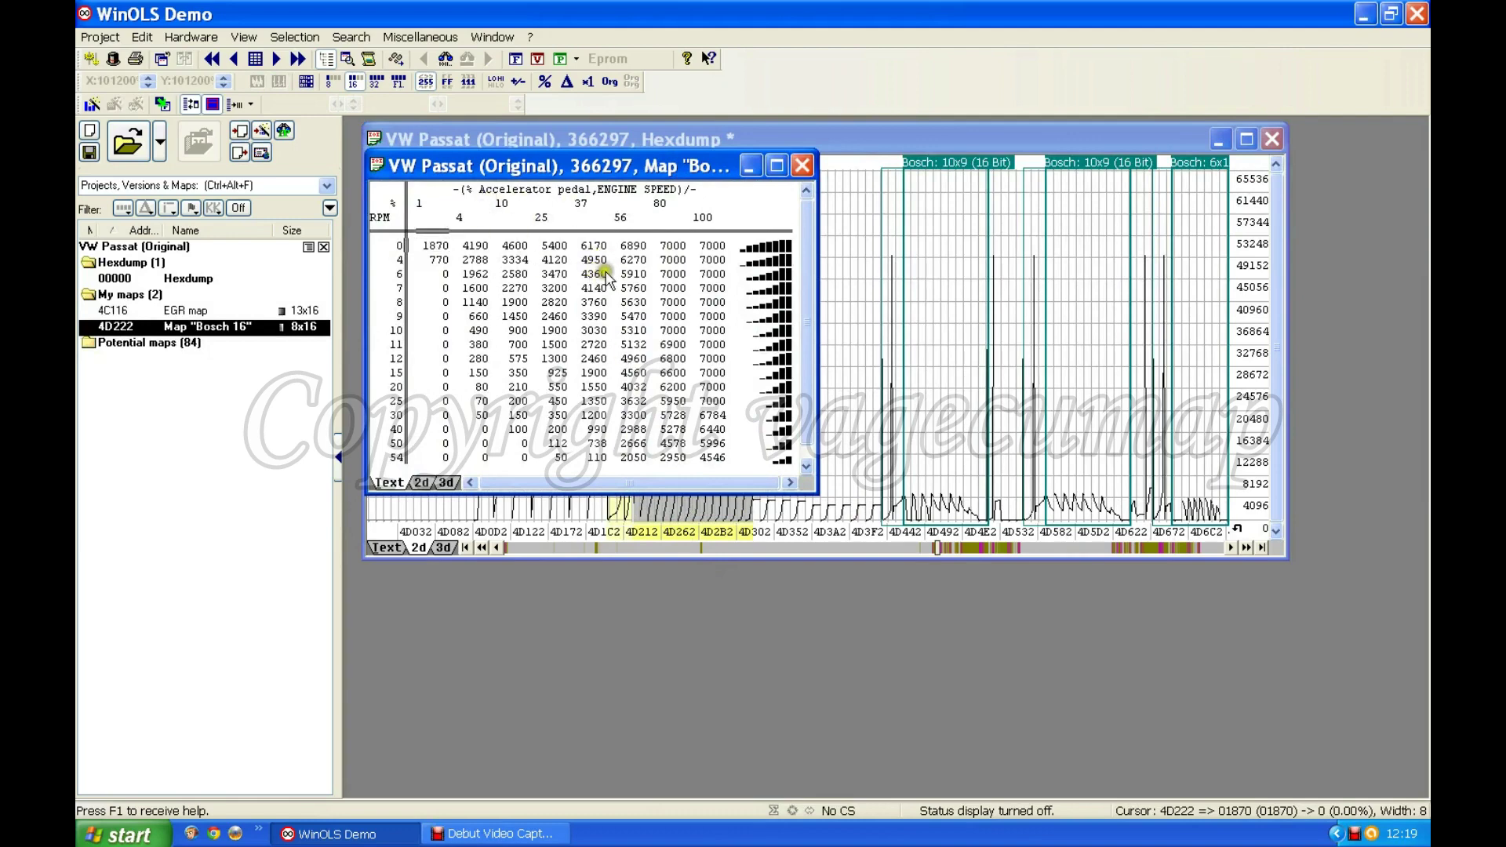
Rename the Bosch 8x16 map to Drivers wish map and place its properties dialog clear of the map values.
double_click(555, 351)
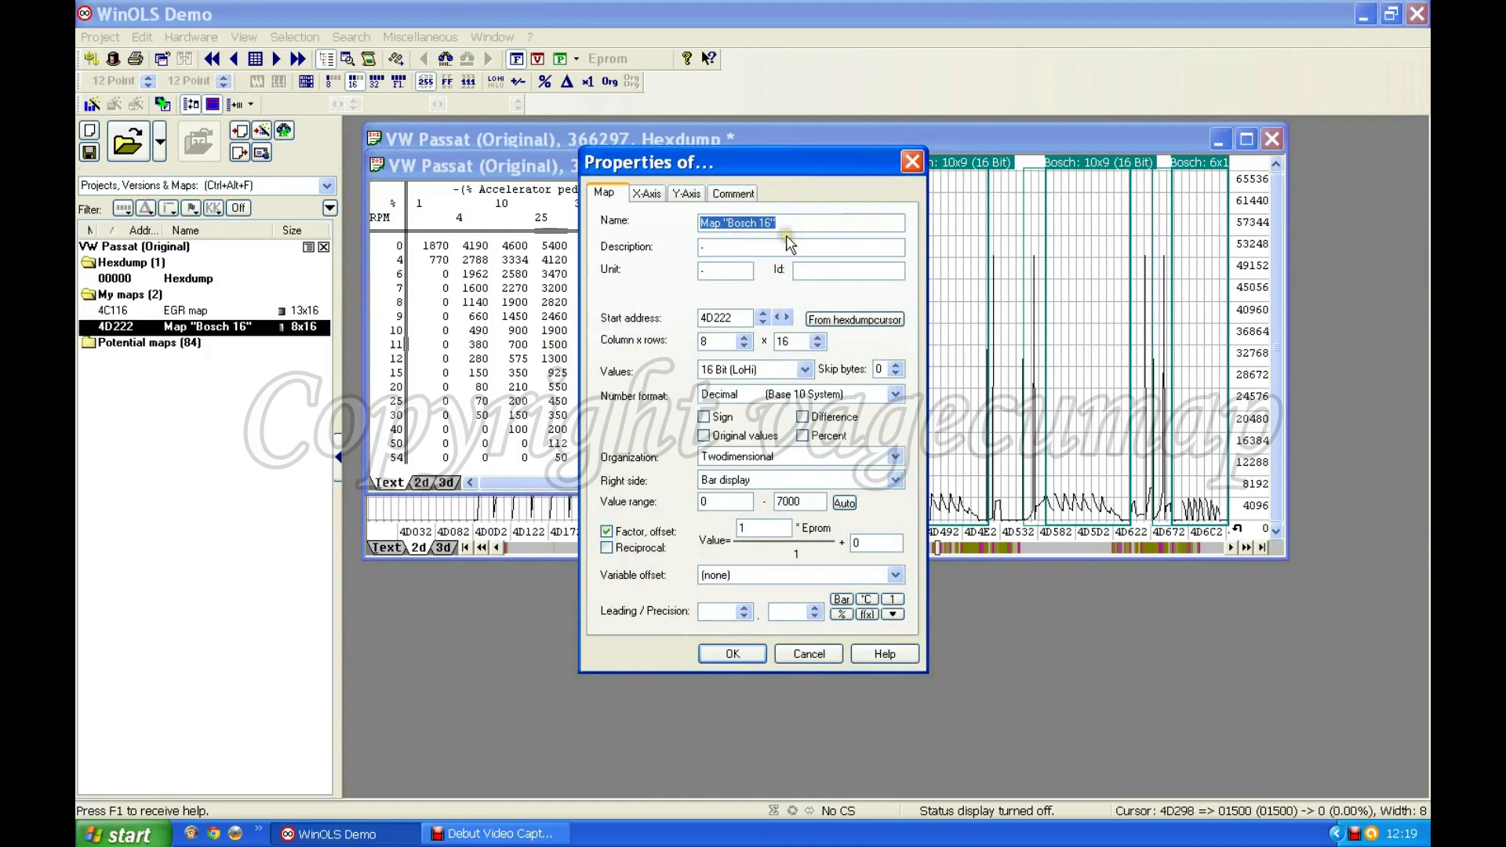
text(Drivers wish map)
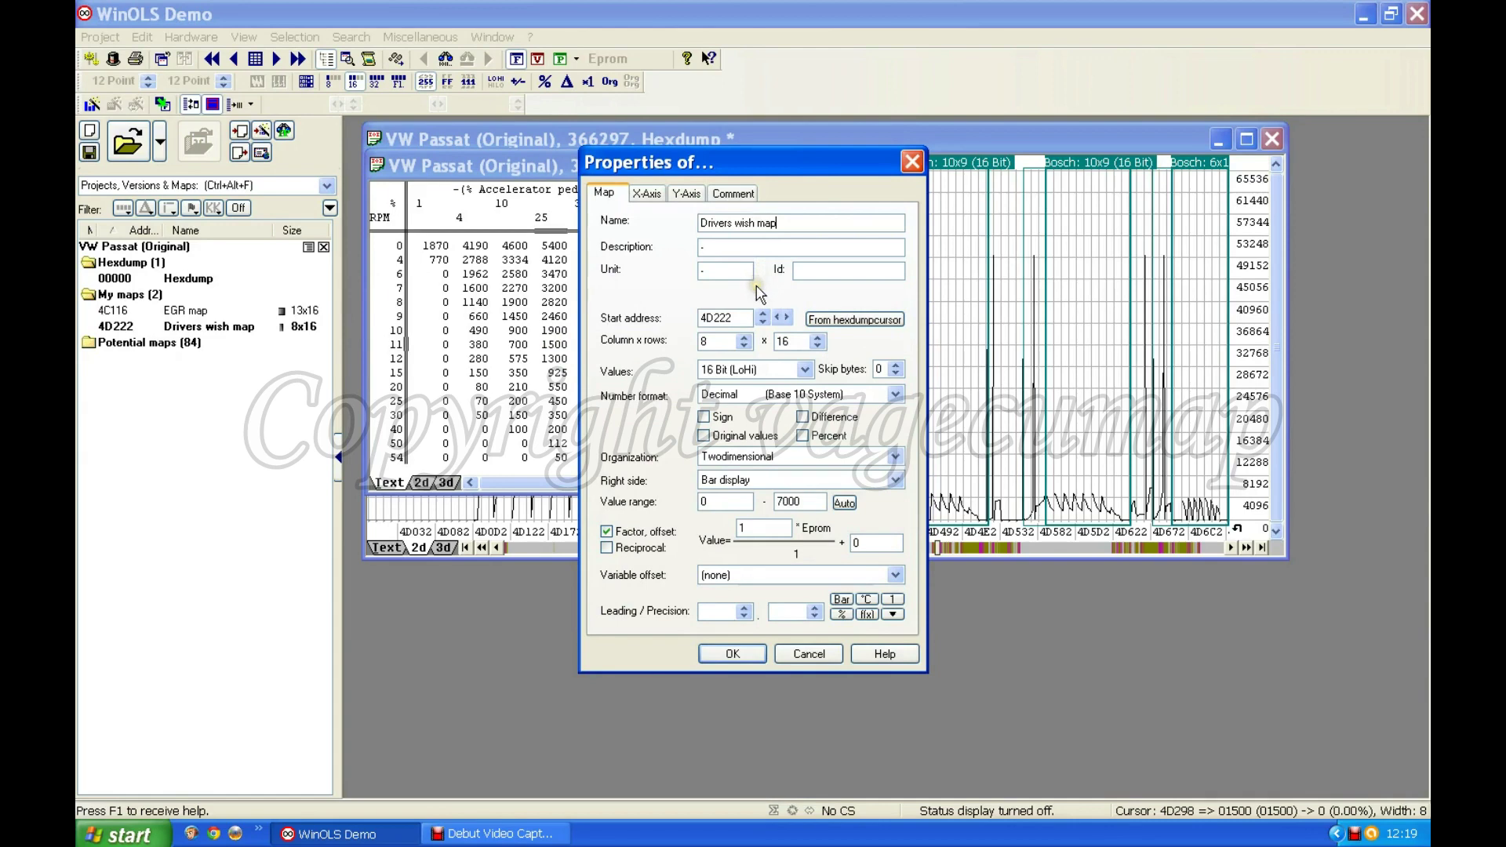
drag(746, 163, 1056, 147)
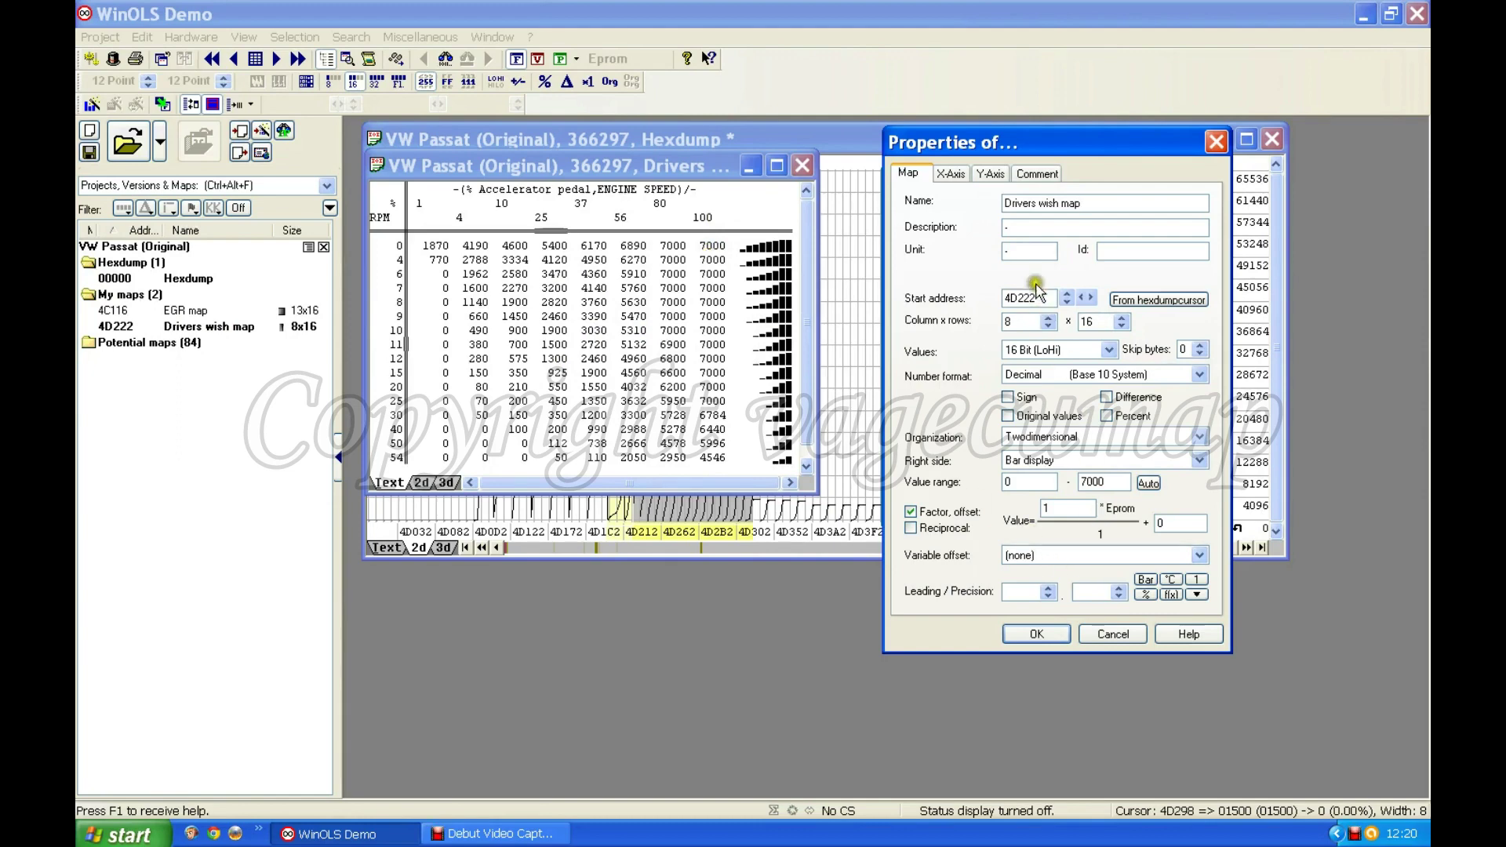
Set the factor for the map values of the Drivers wish map to 0.01.
double_click(1046, 508)
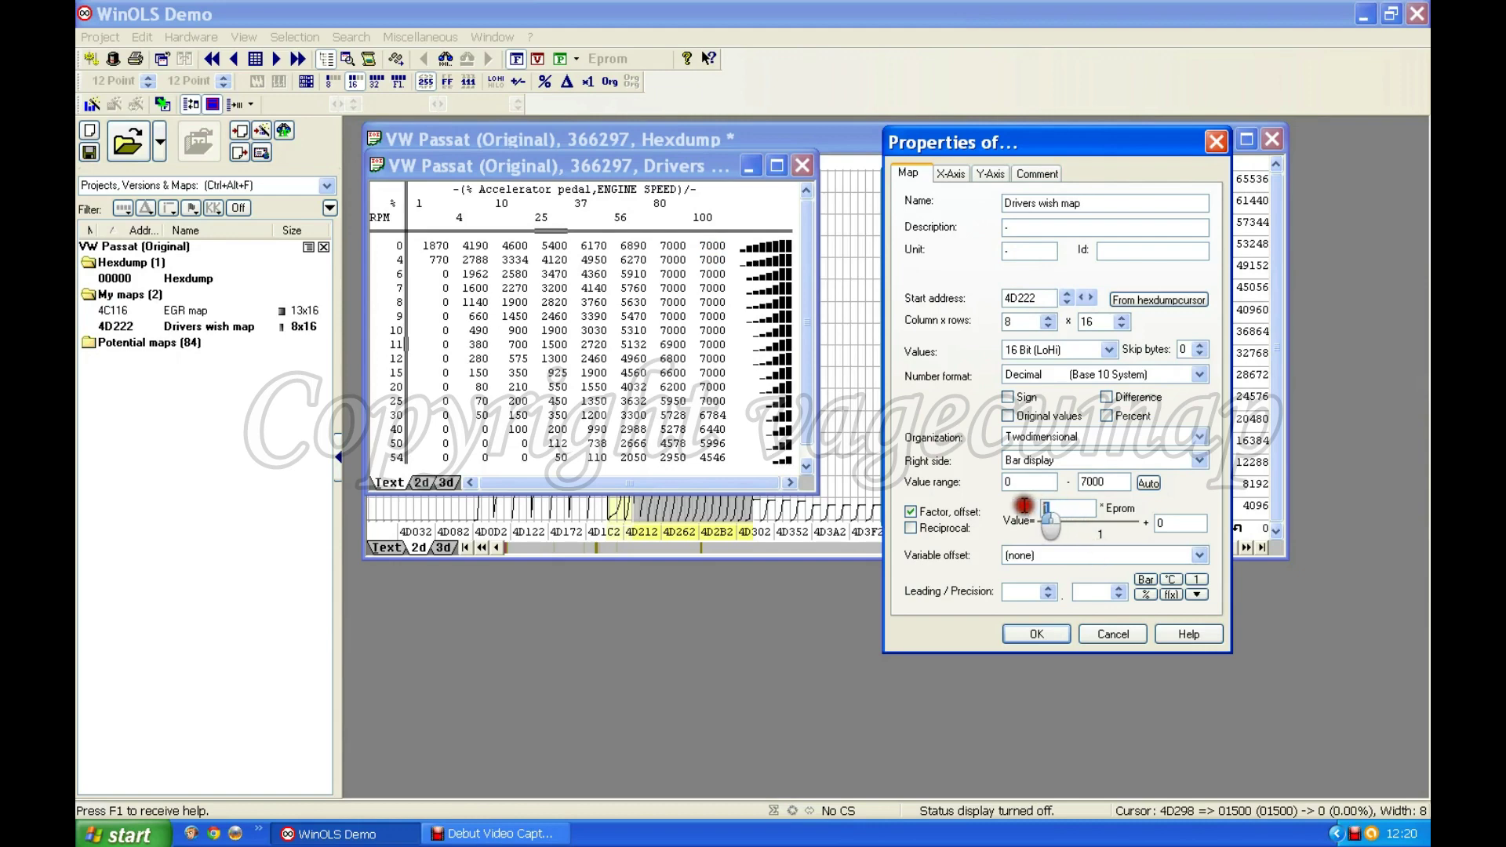
text(0)
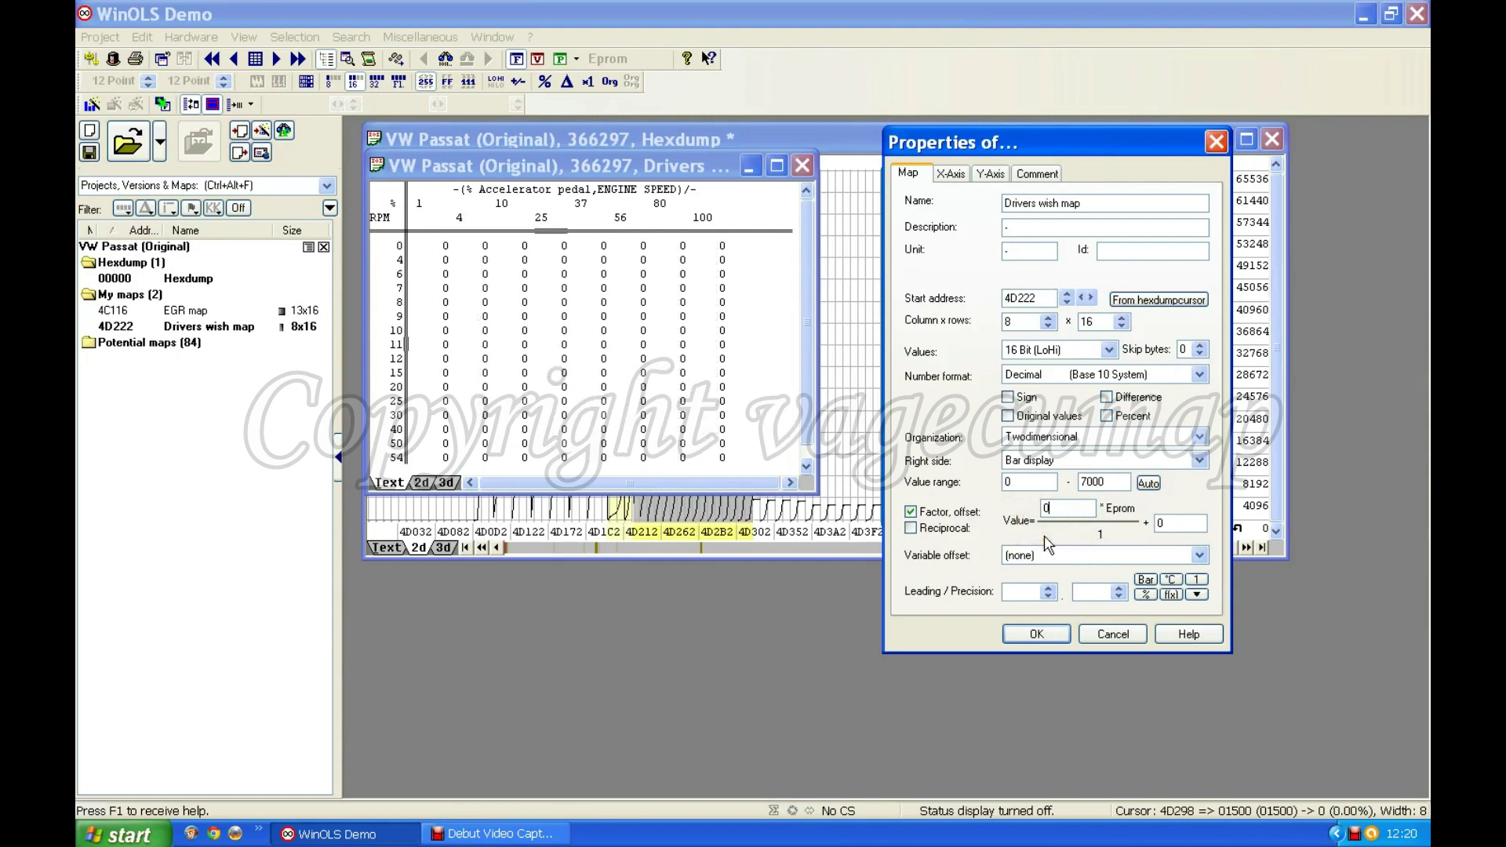
text(.1)
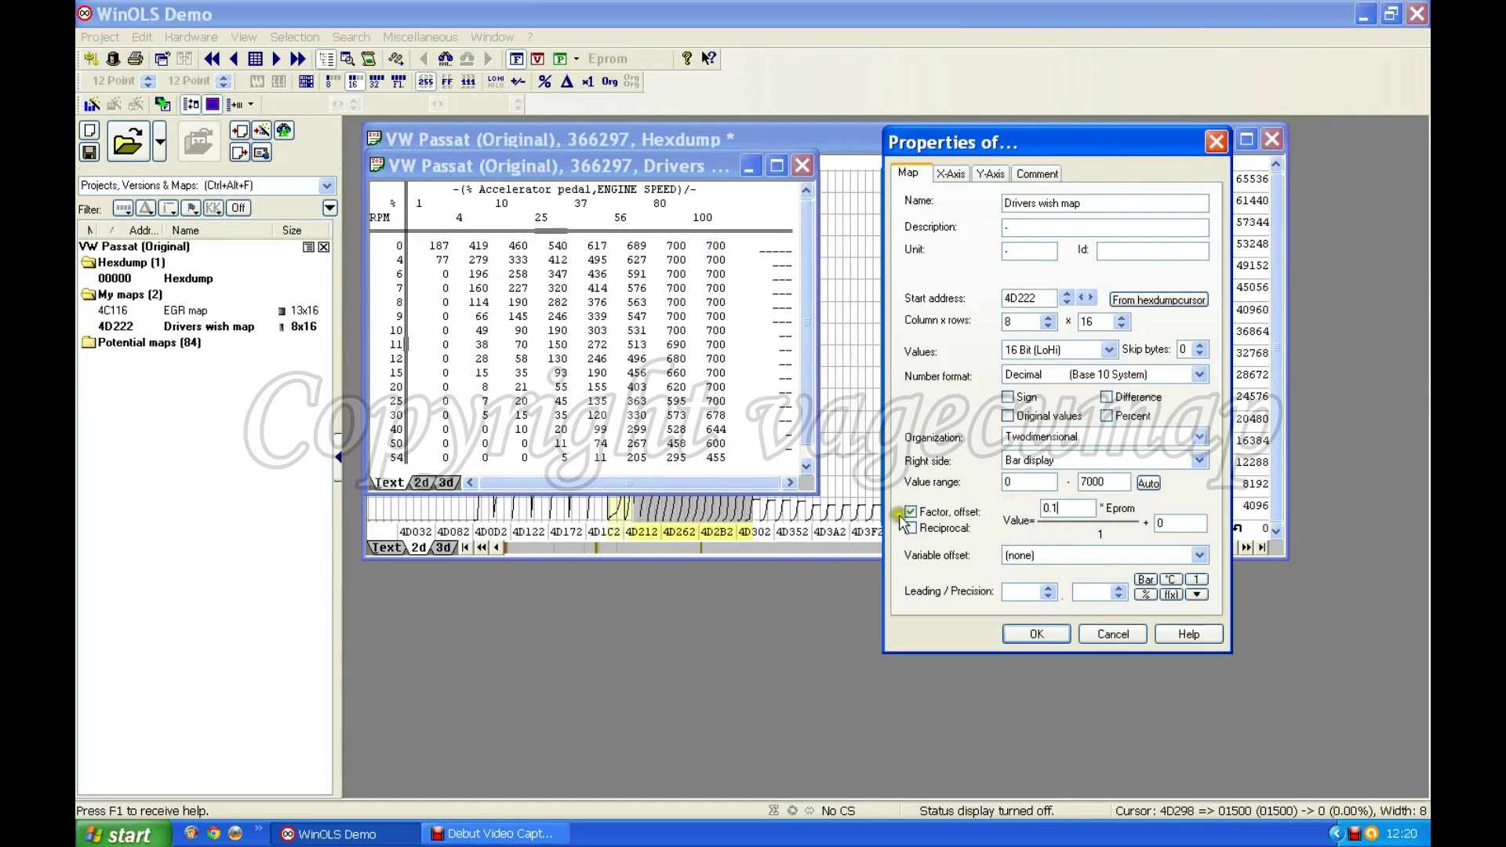
click(1068, 506)
key(BackSpace)
text(01)
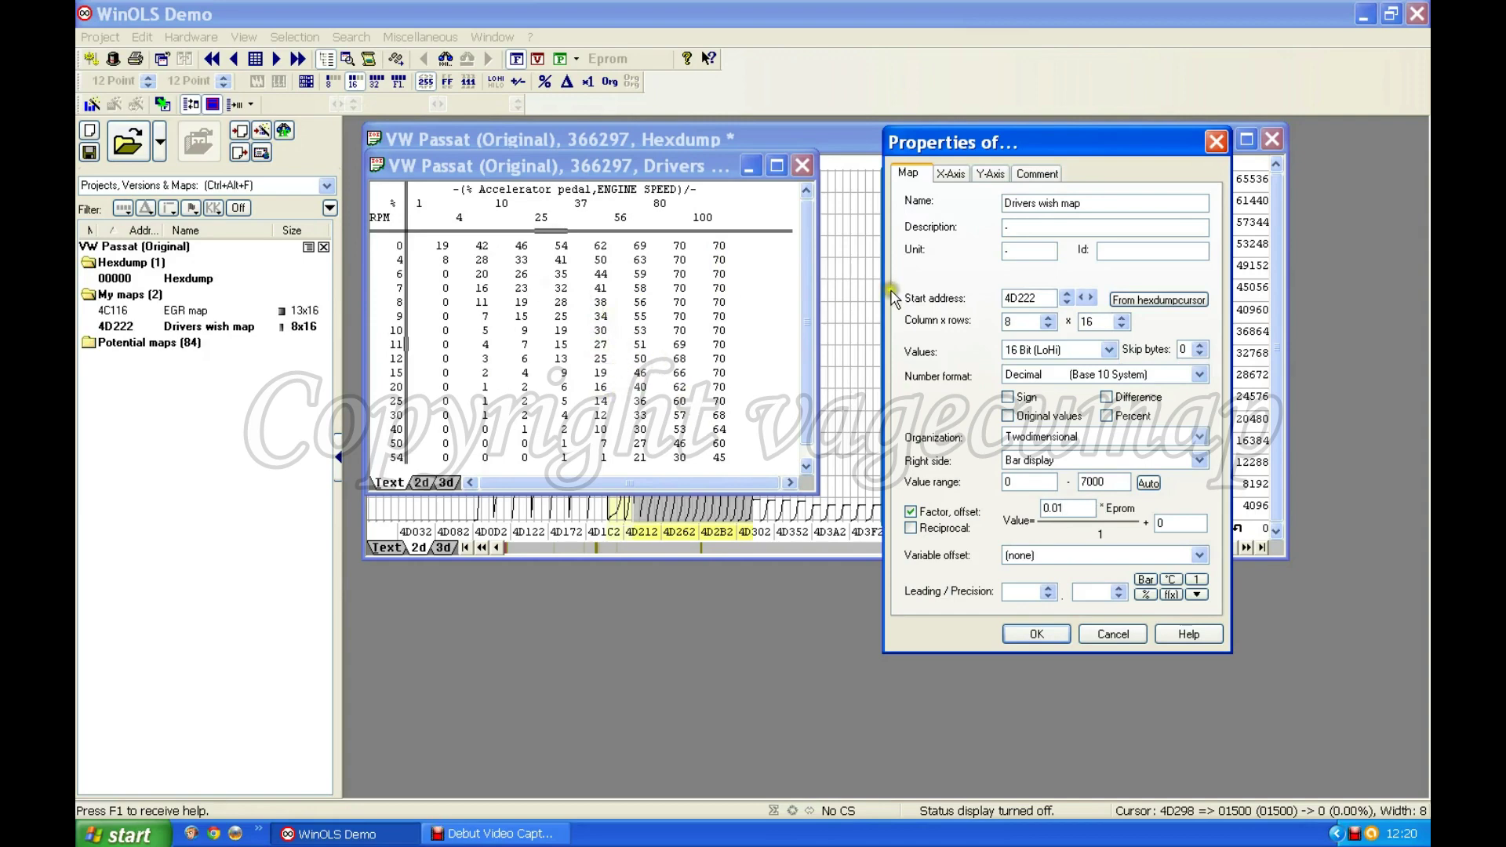
Give the Drivers wish map the description I.Q and the unit mg/stroke, and apply the properties.
key(BackSpace)
text(I.Q)
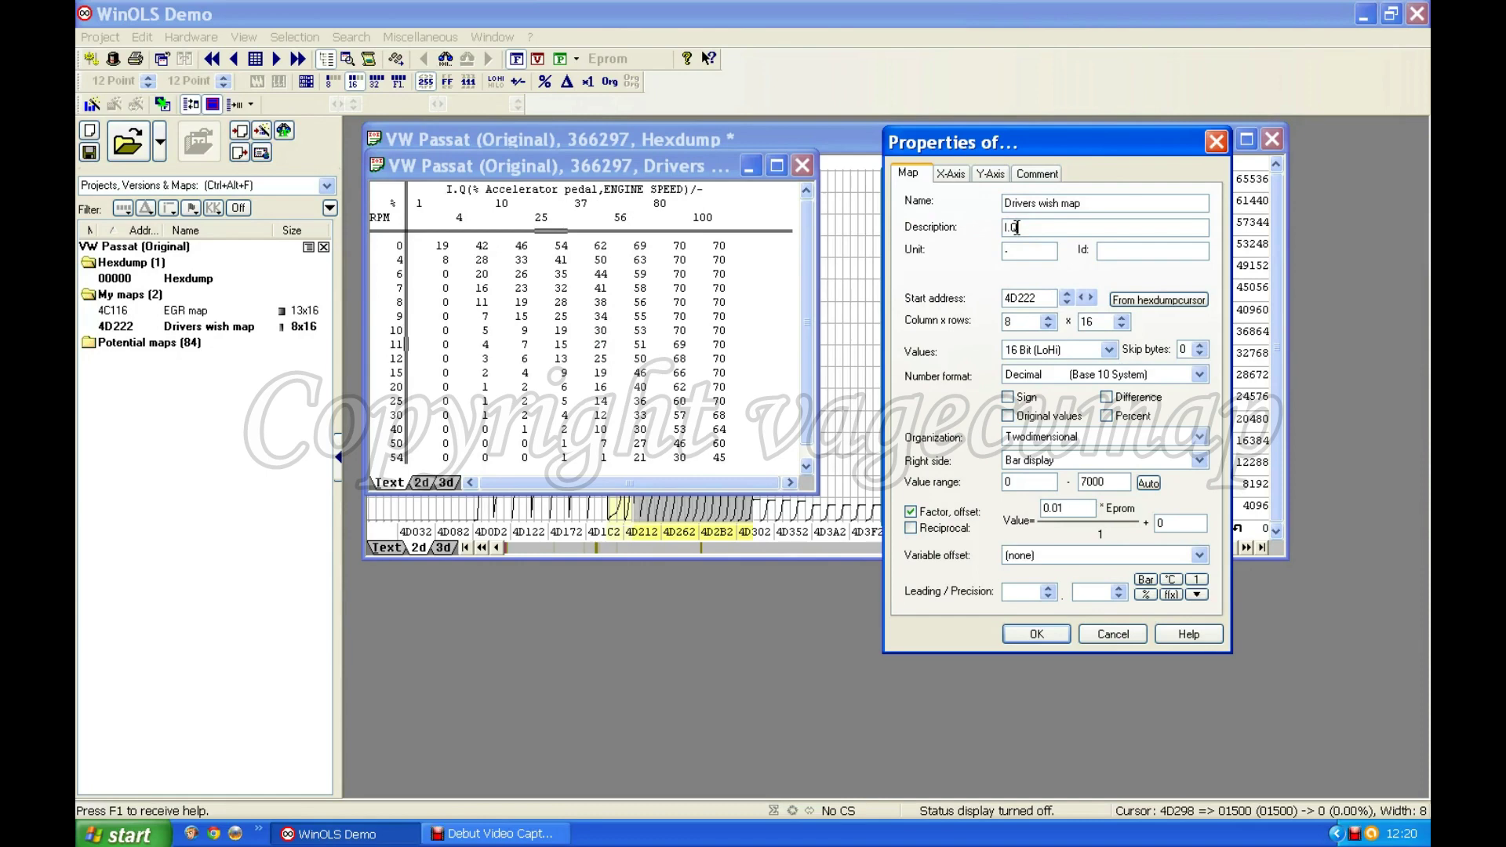
click(1013, 249)
key(BackSpace)
text(mg/stroke)
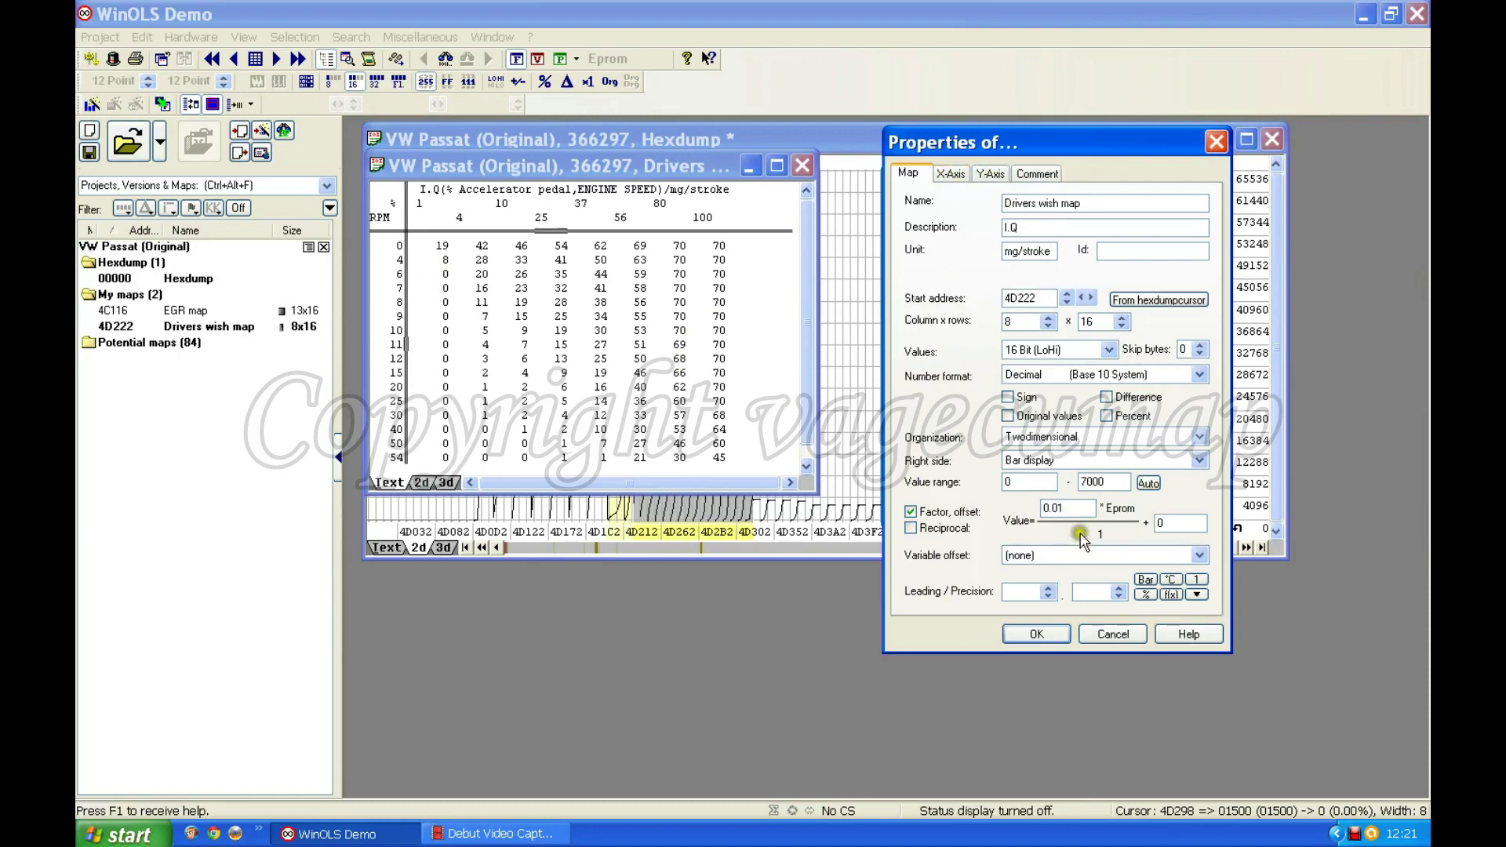
click(1037, 633)
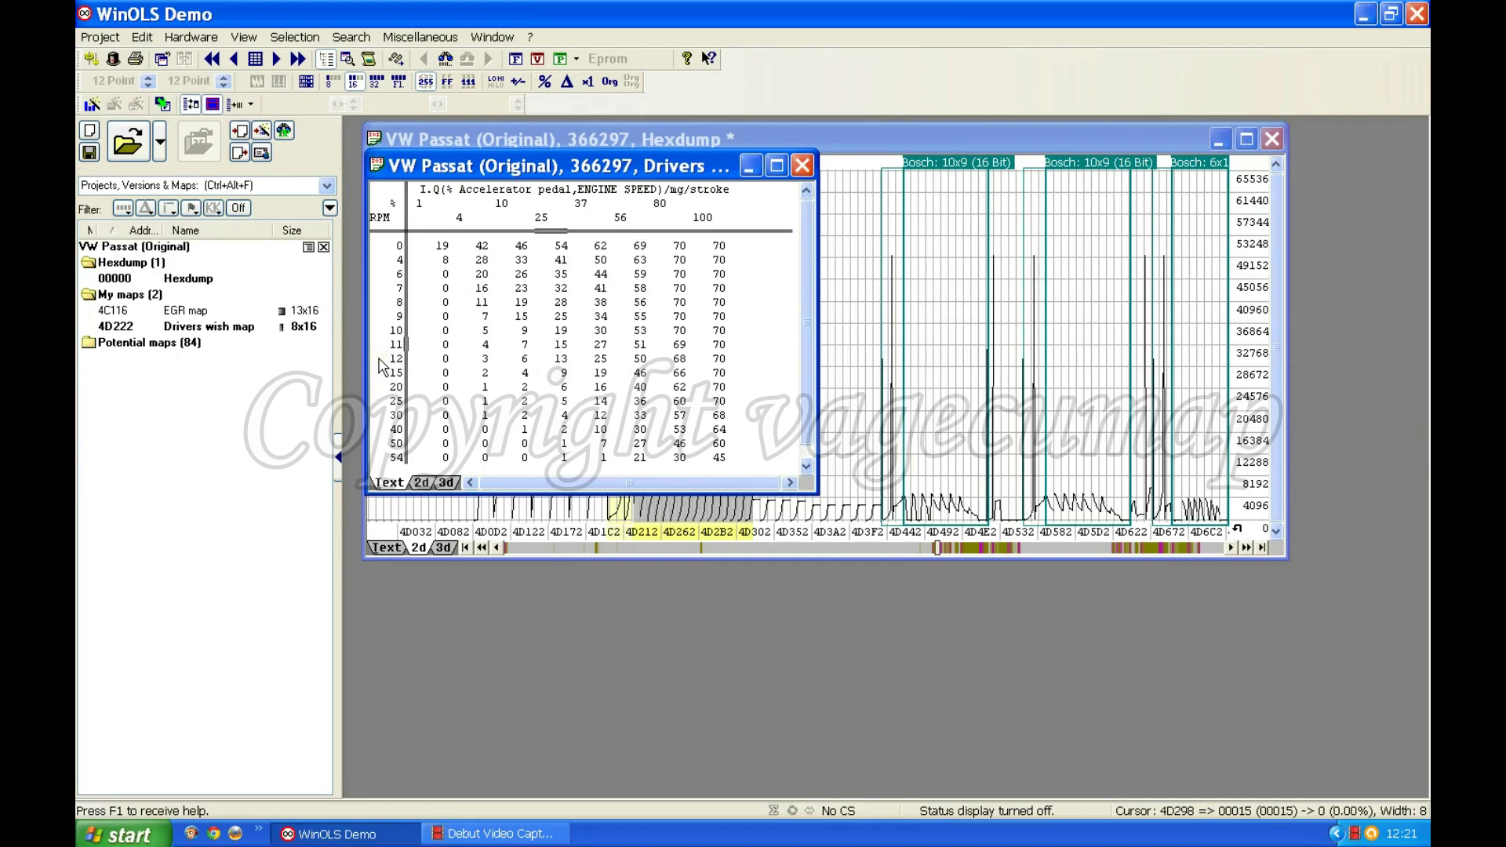
Set the factor of the map's engine speed Y-axis to 1 and apply the properties.
double_click(377, 358)
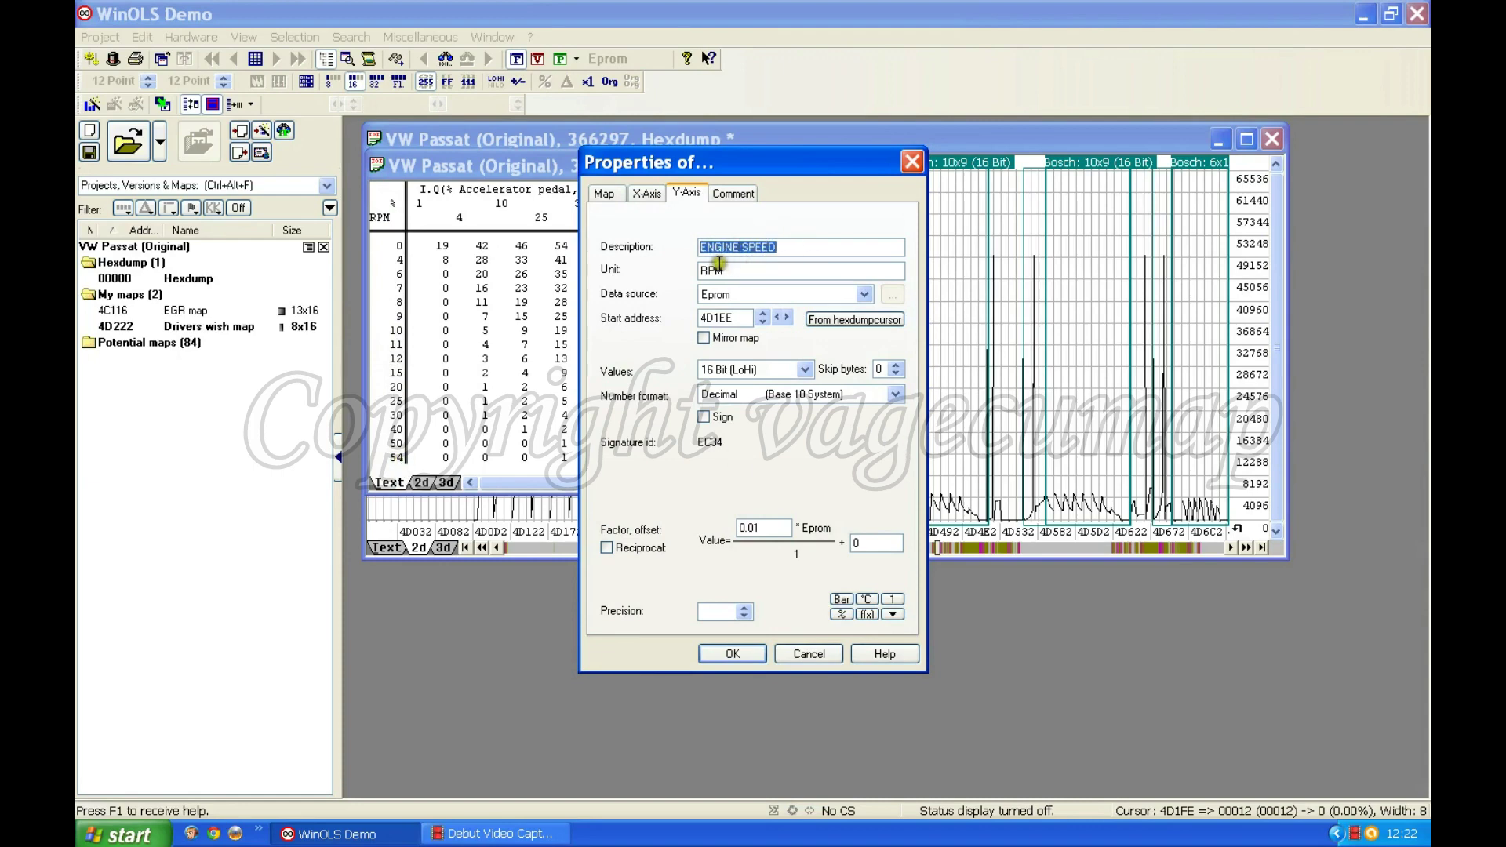
drag(772, 528, 667, 533)
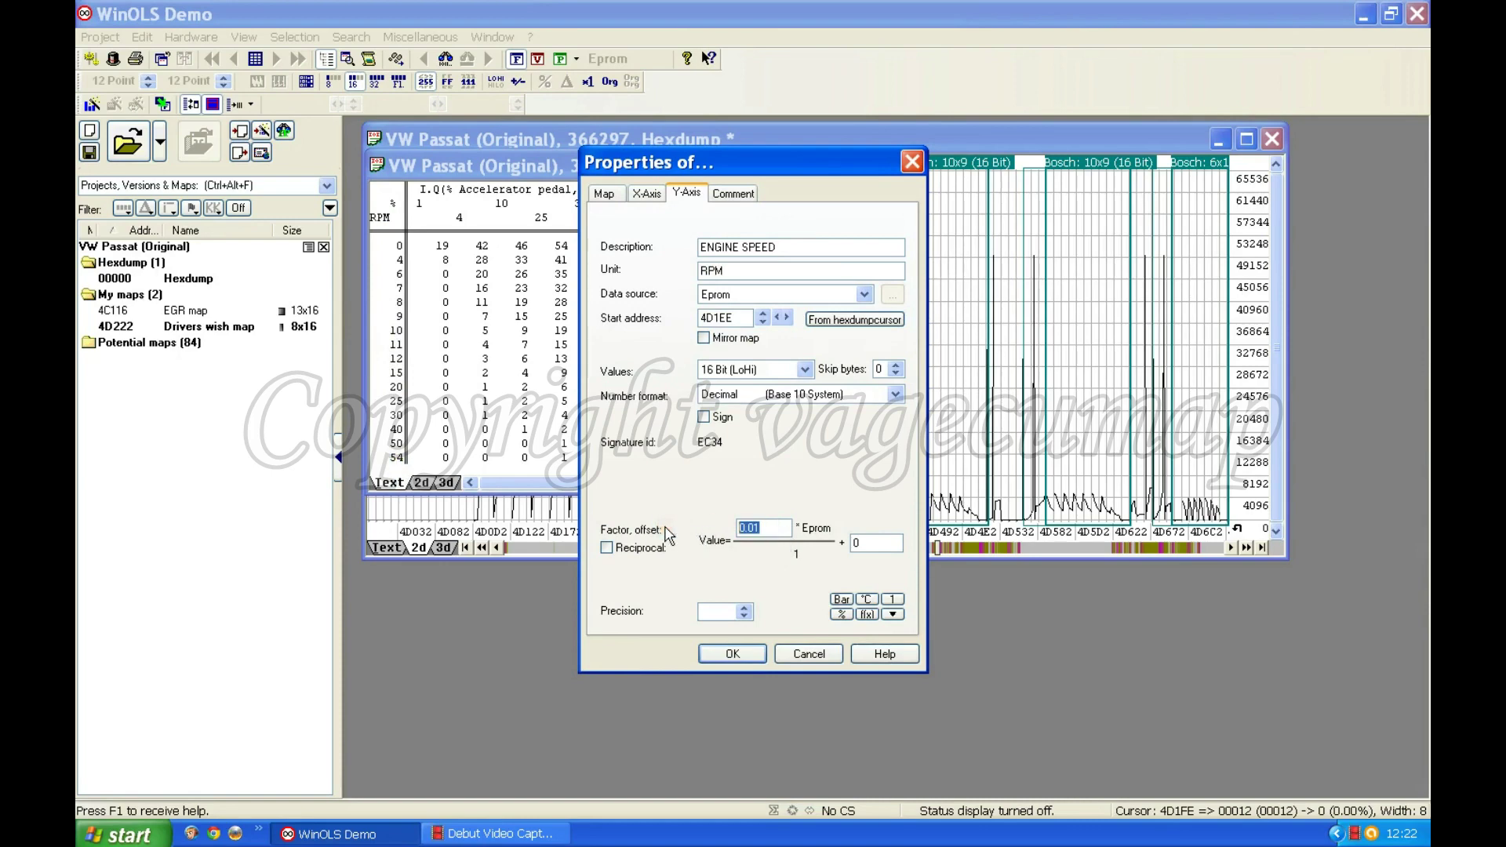
text(1)
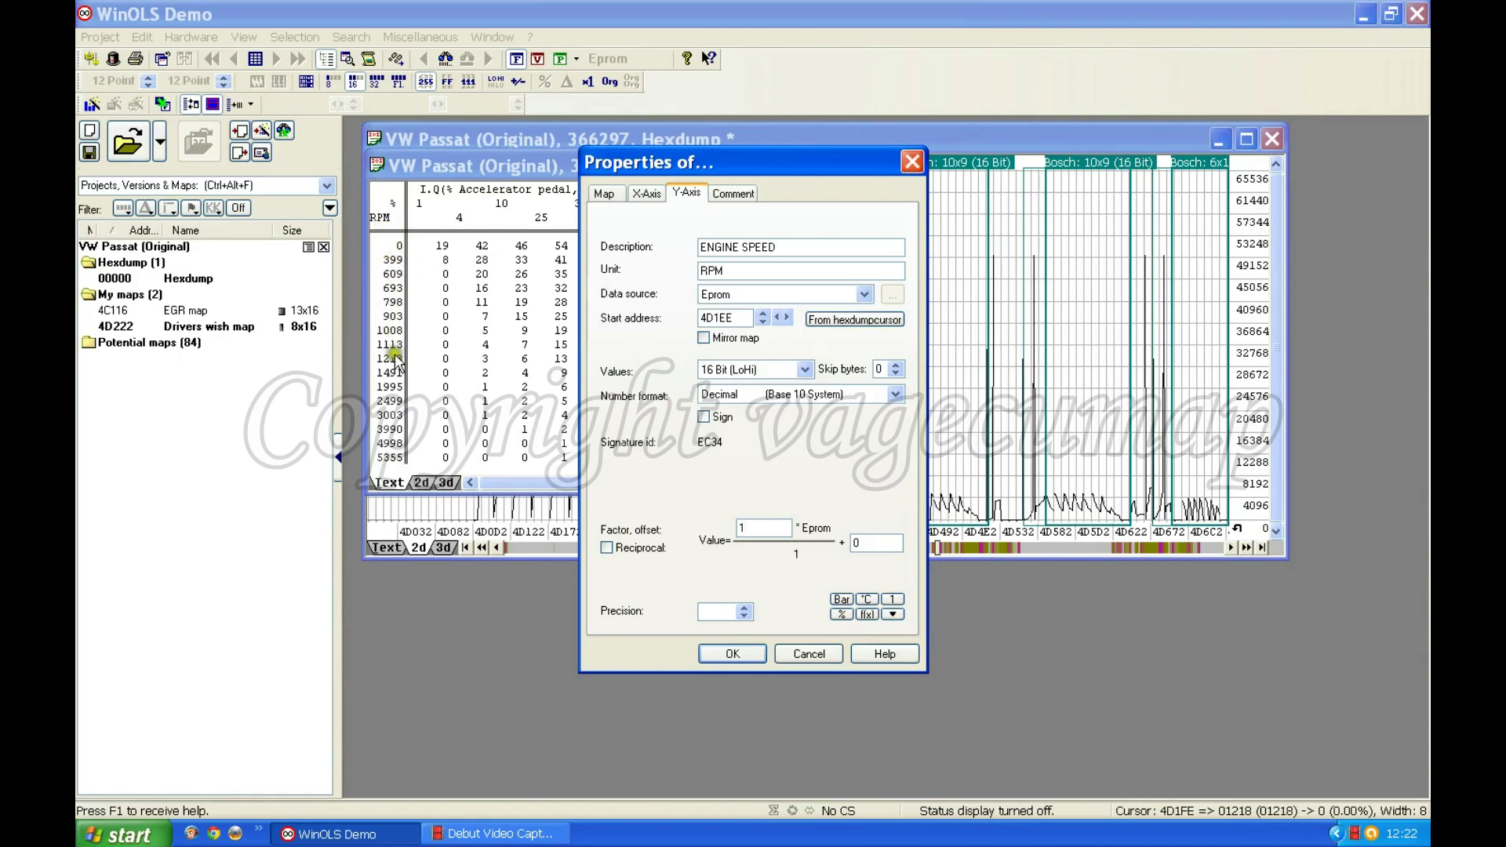
click(396, 462)
click(404, 460)
click(405, 421)
click(406, 415)
click(644, 192)
click(492, 234)
click(754, 628)
click(742, 657)
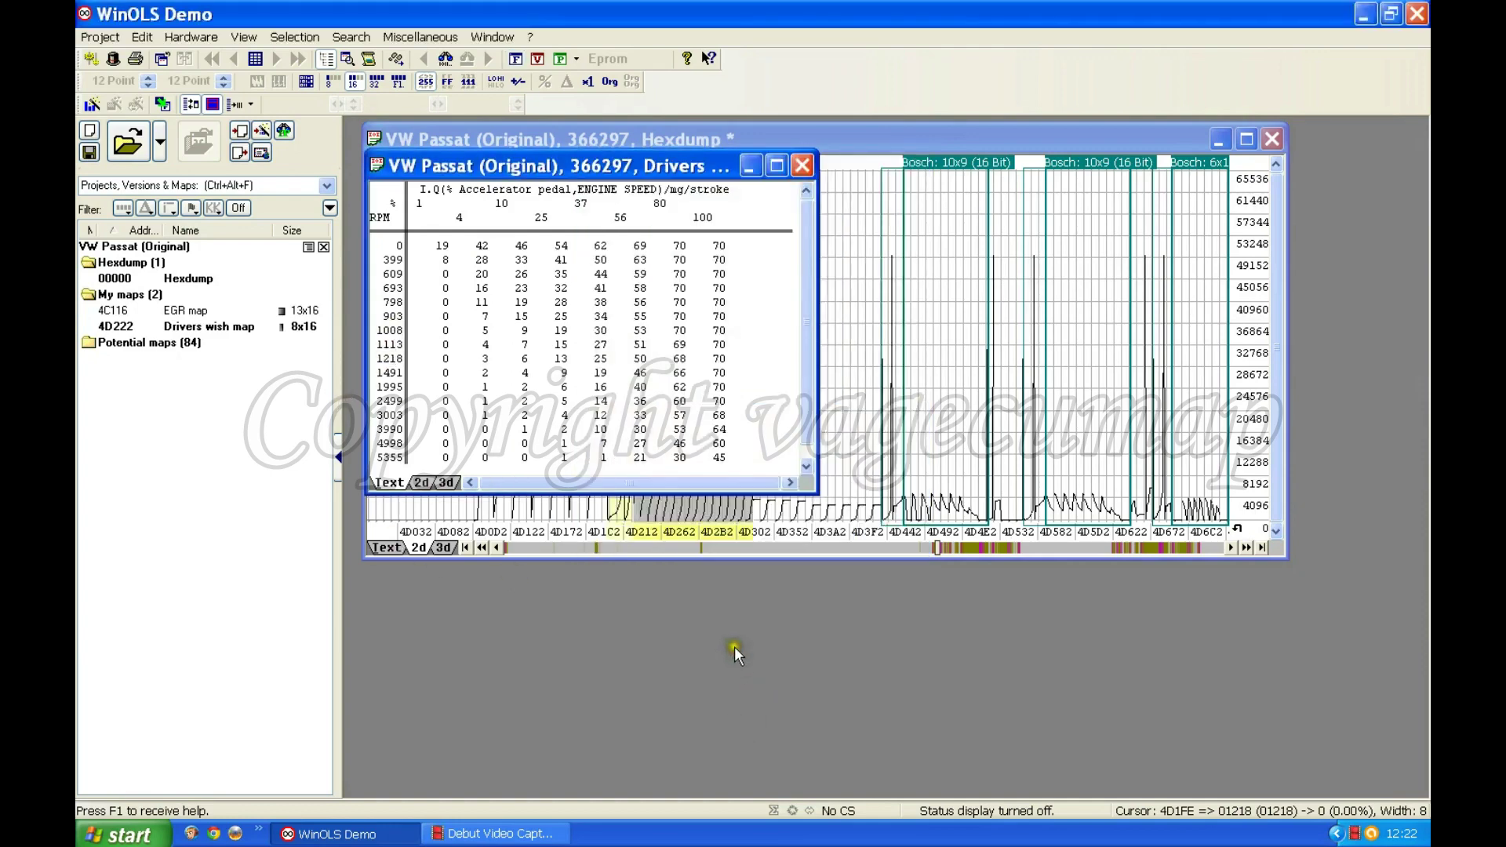
Check the accelerator pedal X-axis properties of the Drivers wish map and close them without changes.
double_click(602, 218)
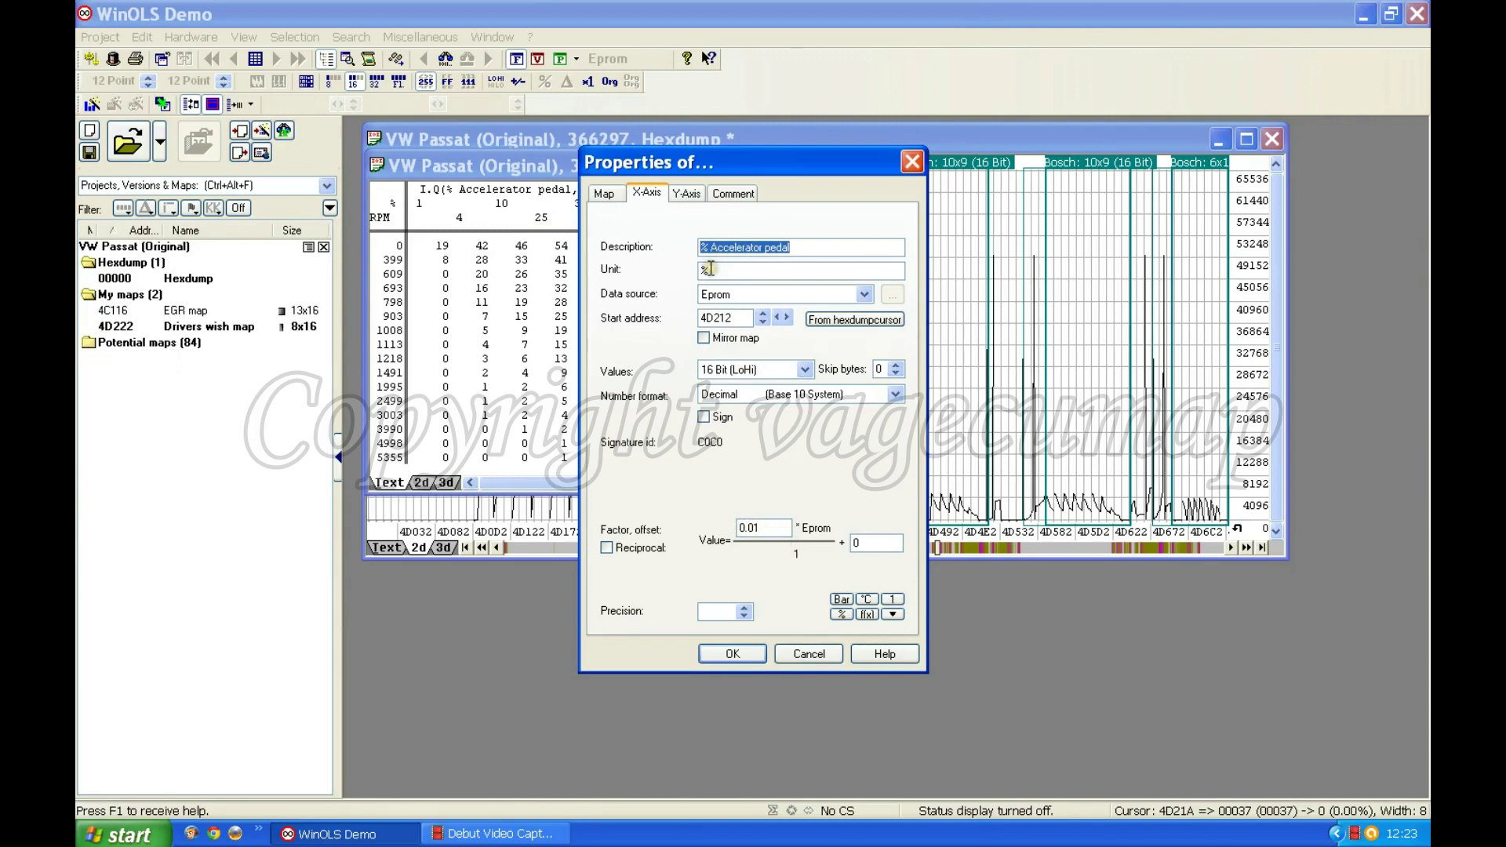
drag(739, 162, 958, 440)
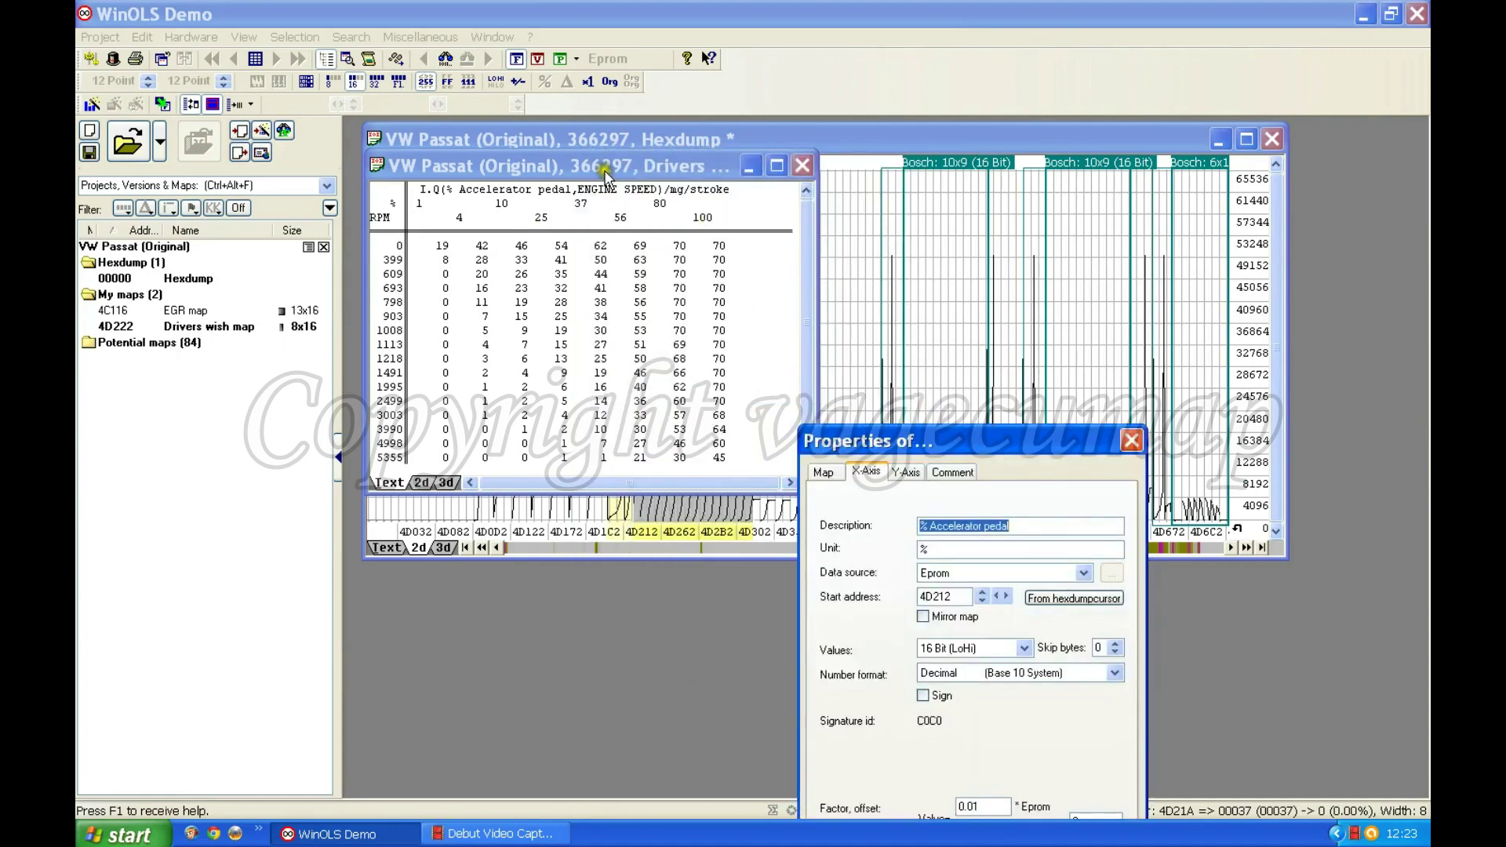
click(1131, 440)
Show the hexdump as text and arrange the Drivers wish map window beside its raw data for comparison.
drag(521, 165, 530, 581)
click(388, 548)
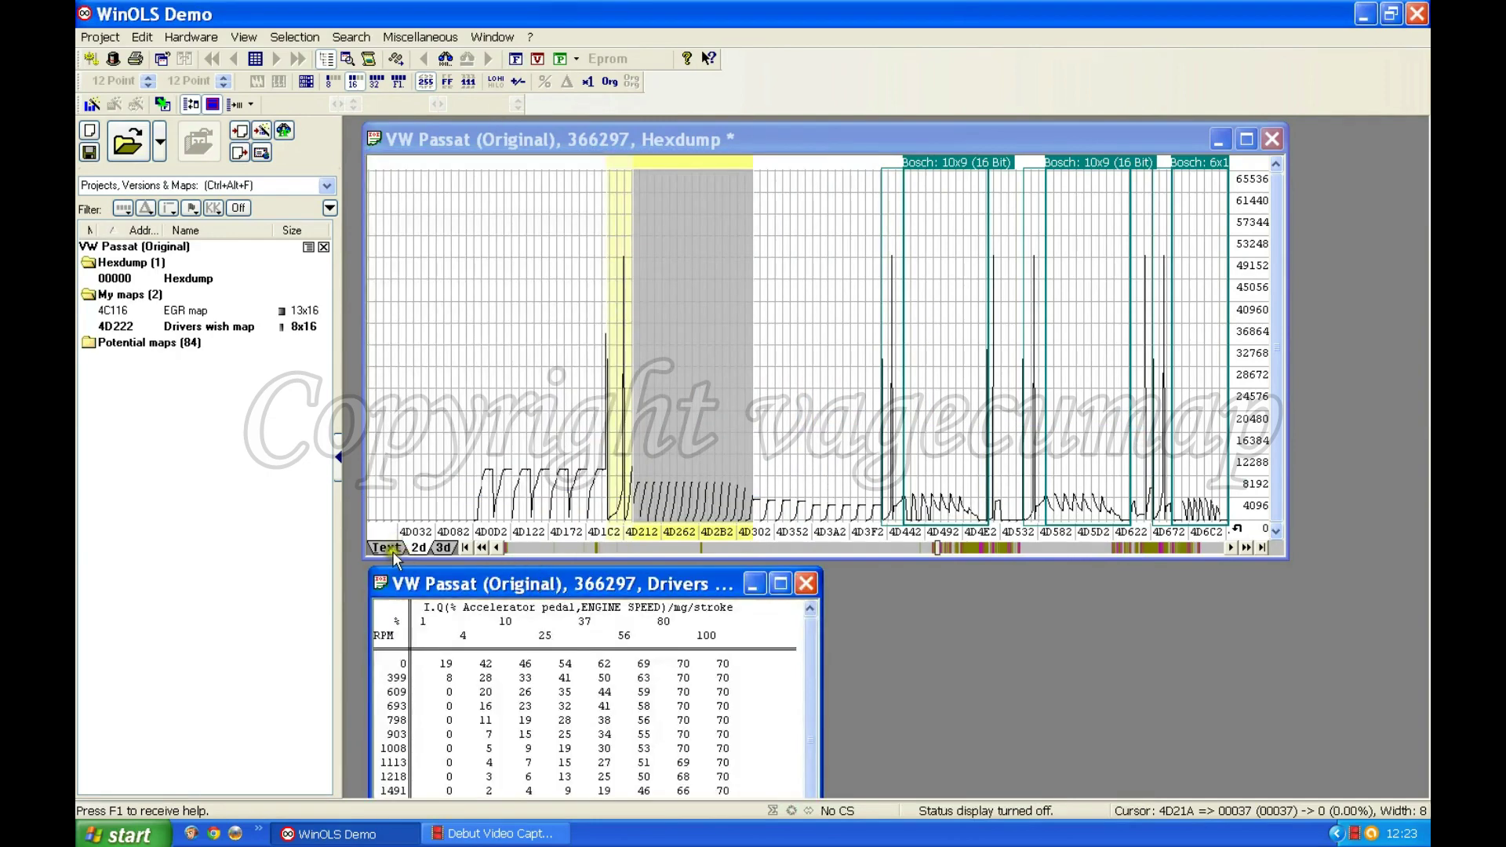
click(604, 421)
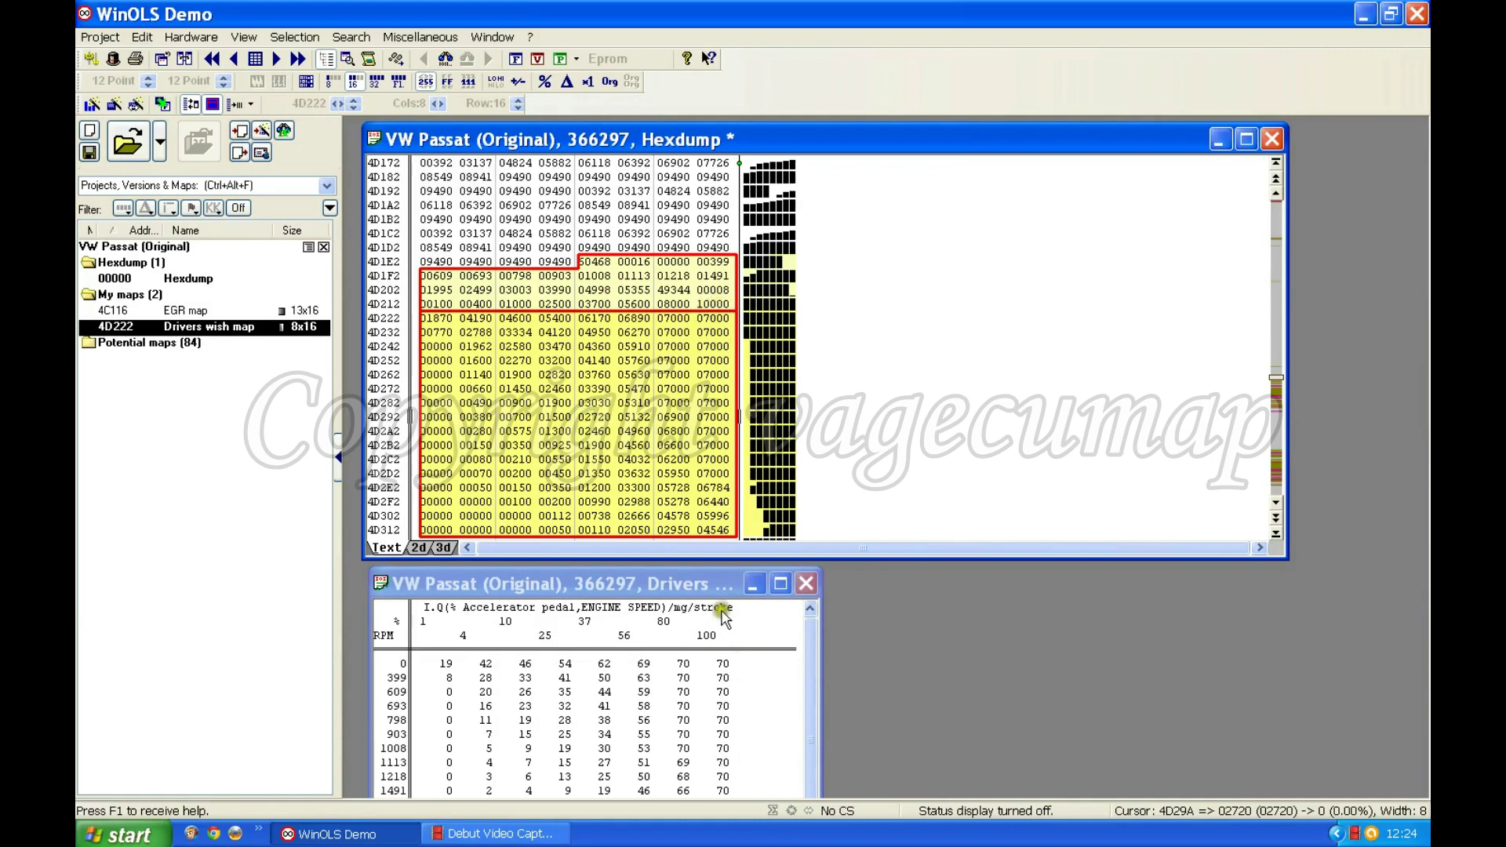
drag(625, 584, 856, 281)
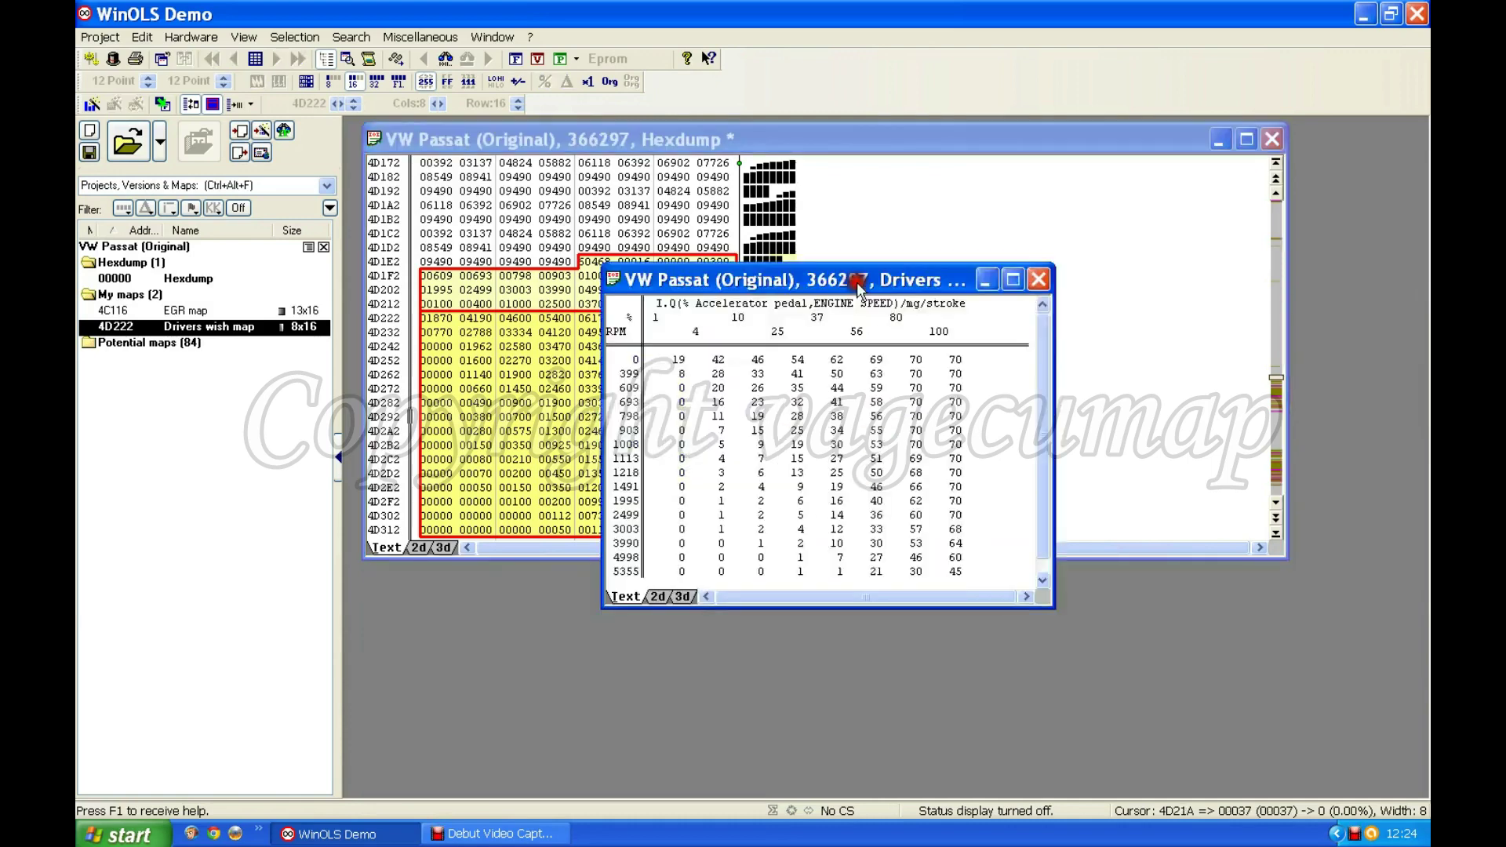
Review the X-axis, comment and general map properties of the Drivers wish map, then close the dialog.
double_click(850, 334)
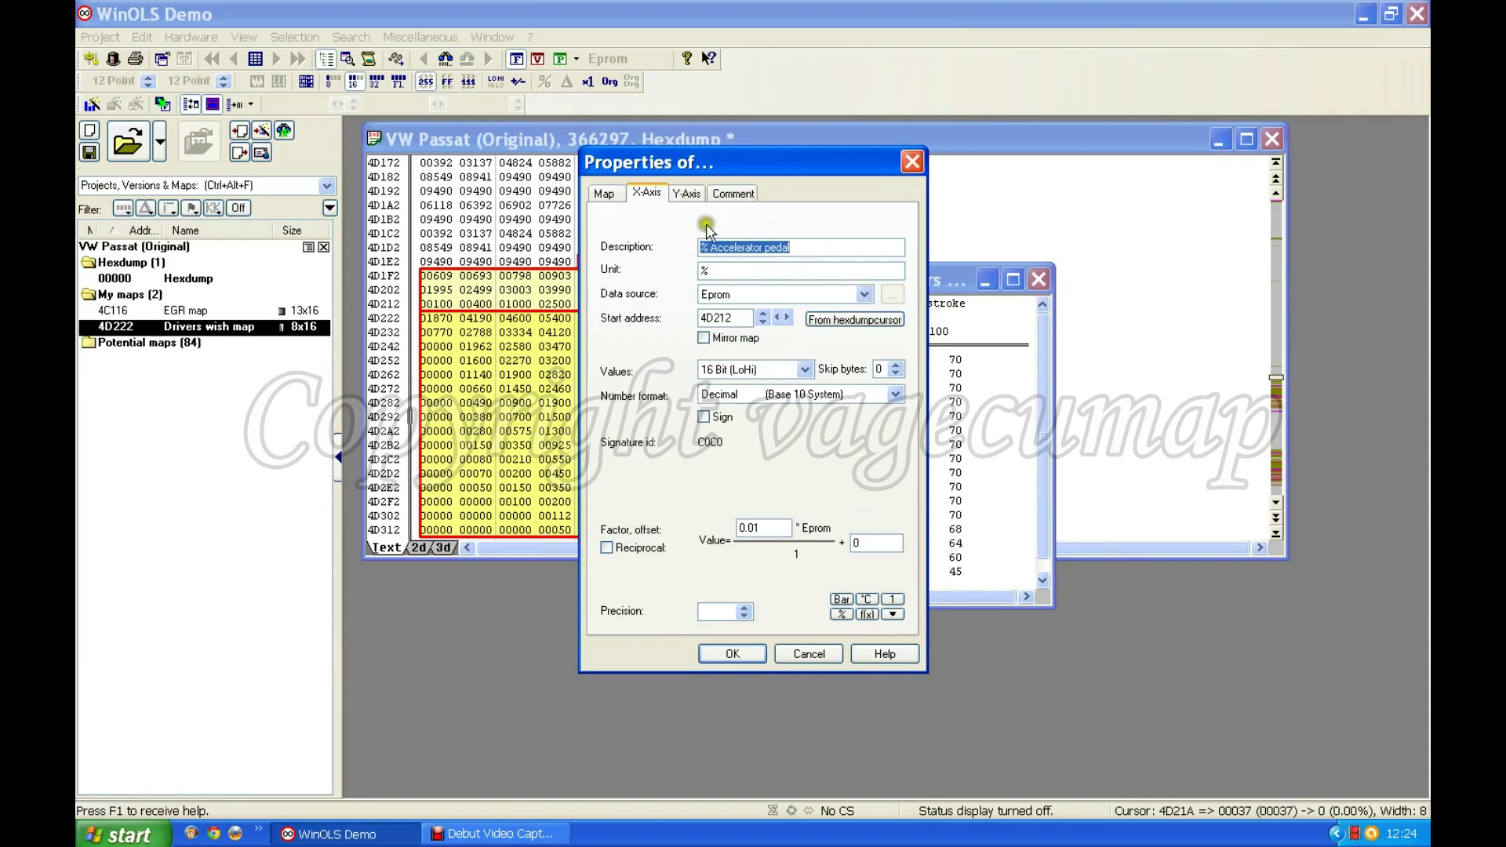
click(742, 192)
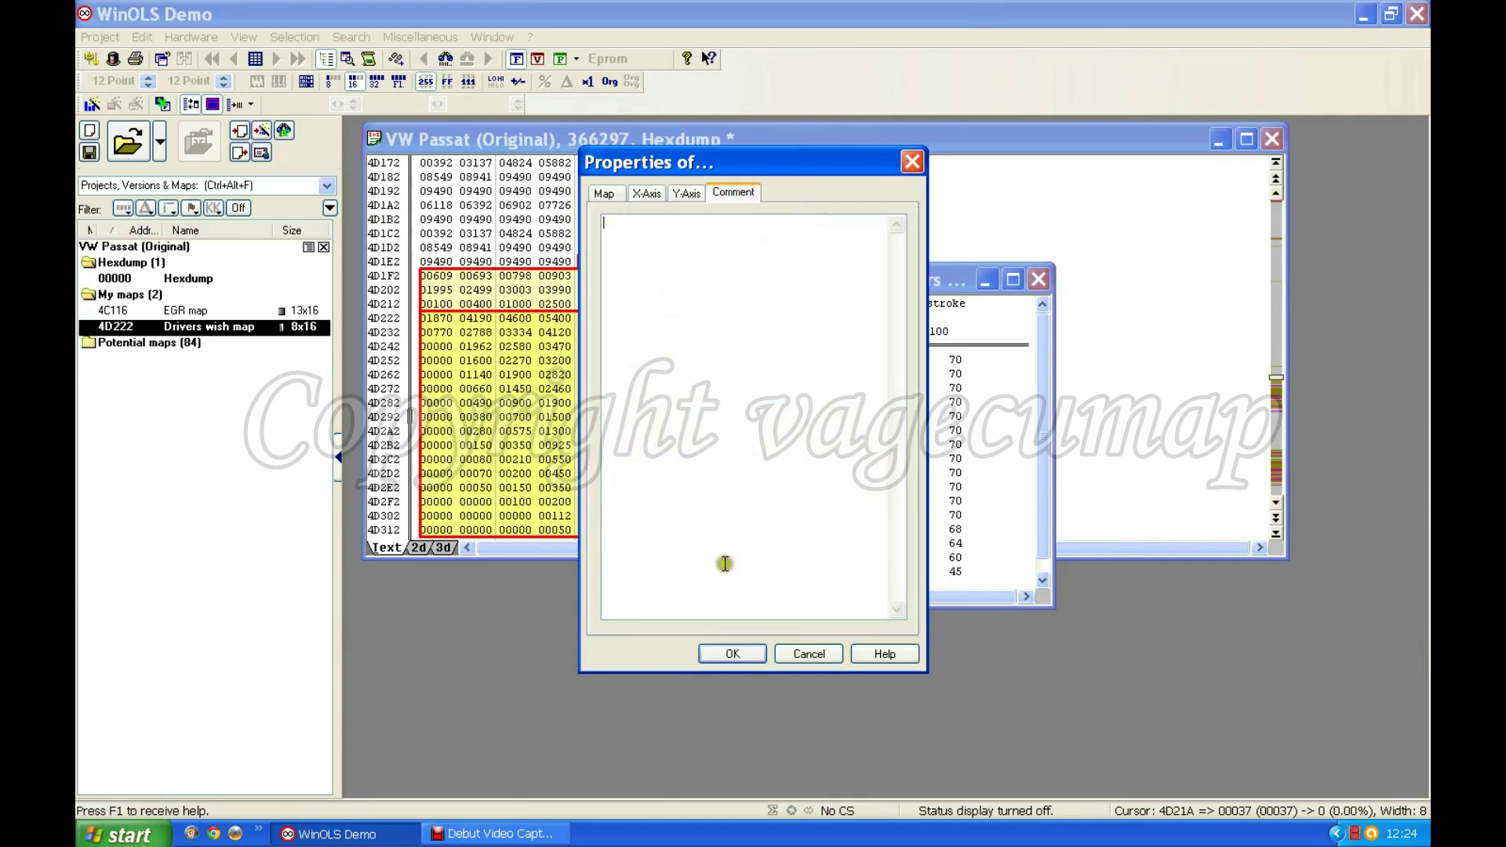
click(738, 307)
click(747, 320)
click(604, 193)
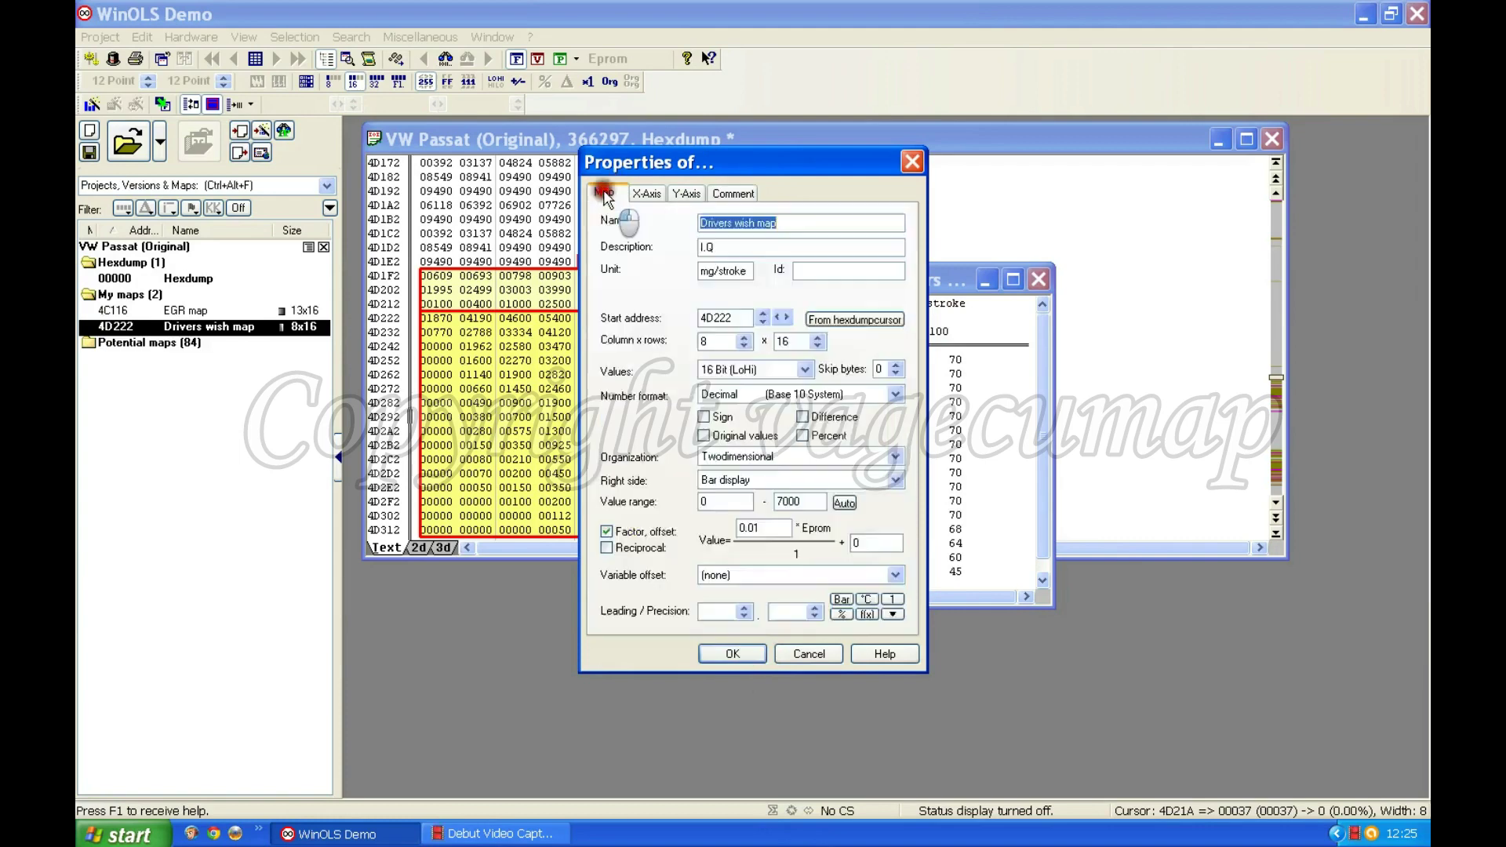
click(732, 654)
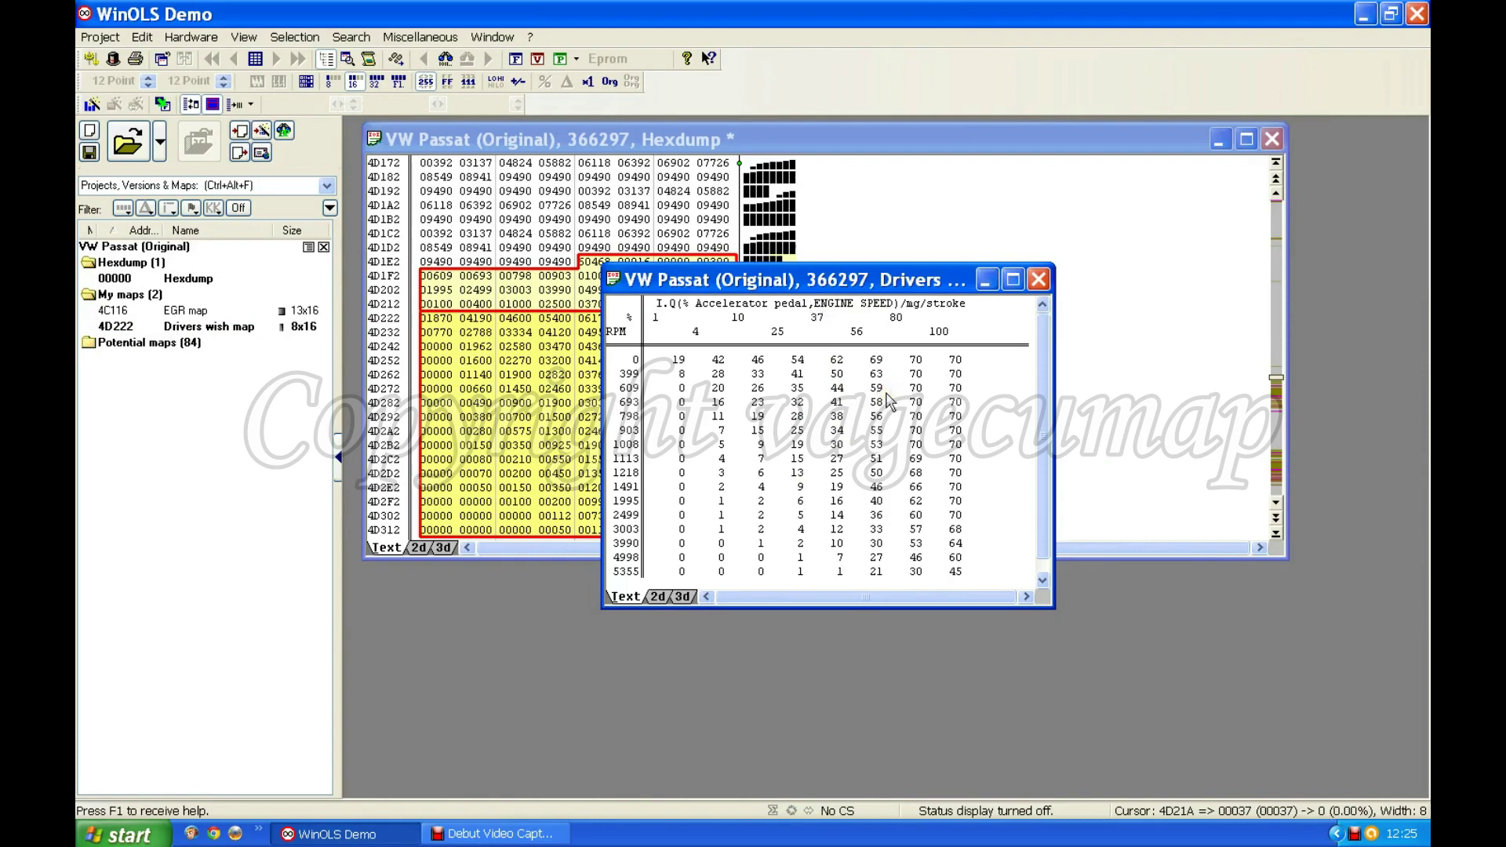
Swap the axes of the Drivers wish map and swap them back to the original orientation.
right_click(820, 435)
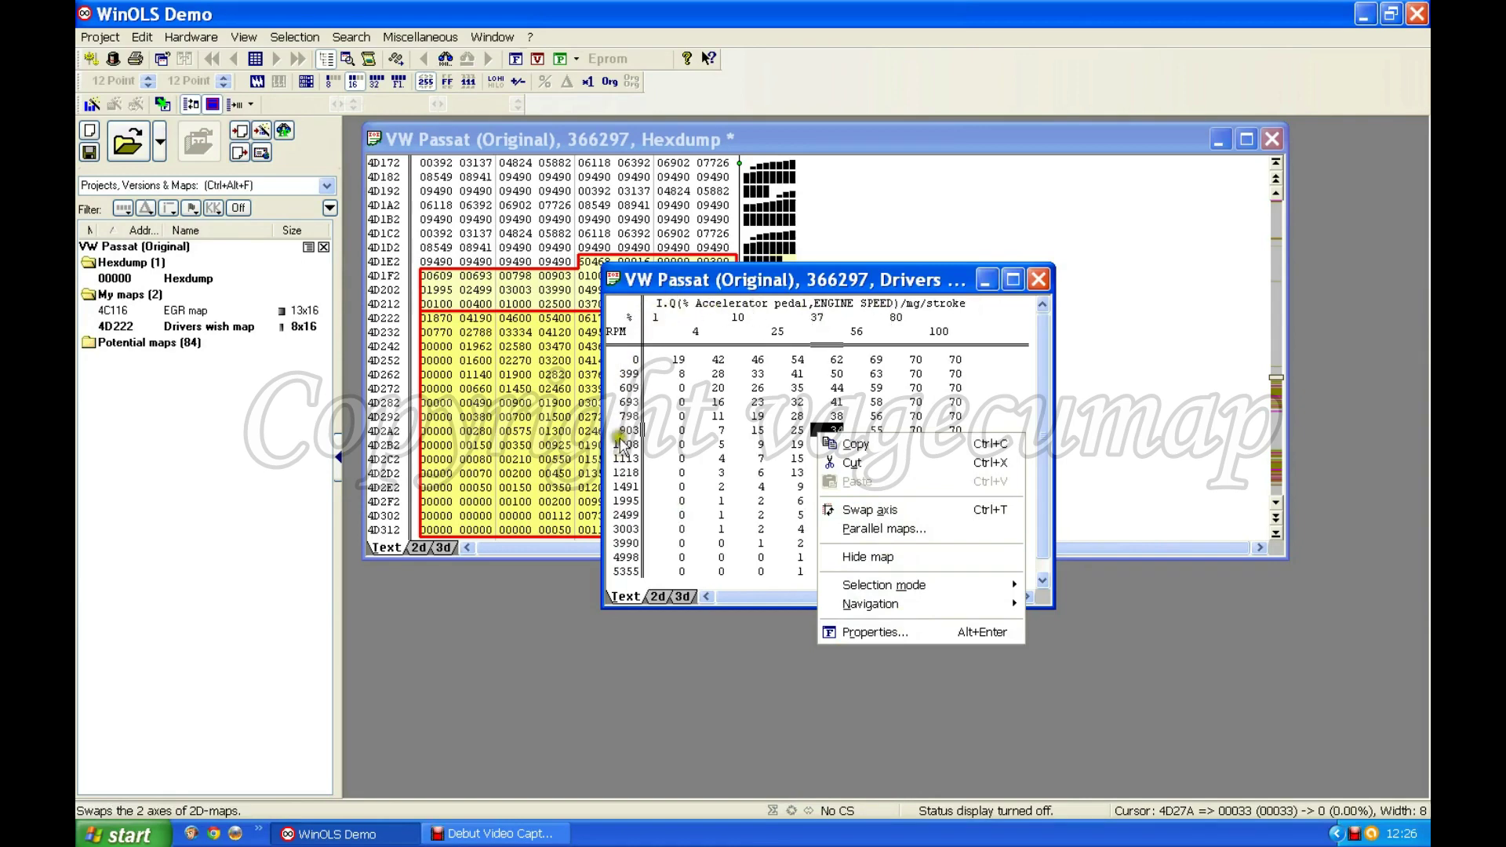
click(880, 511)
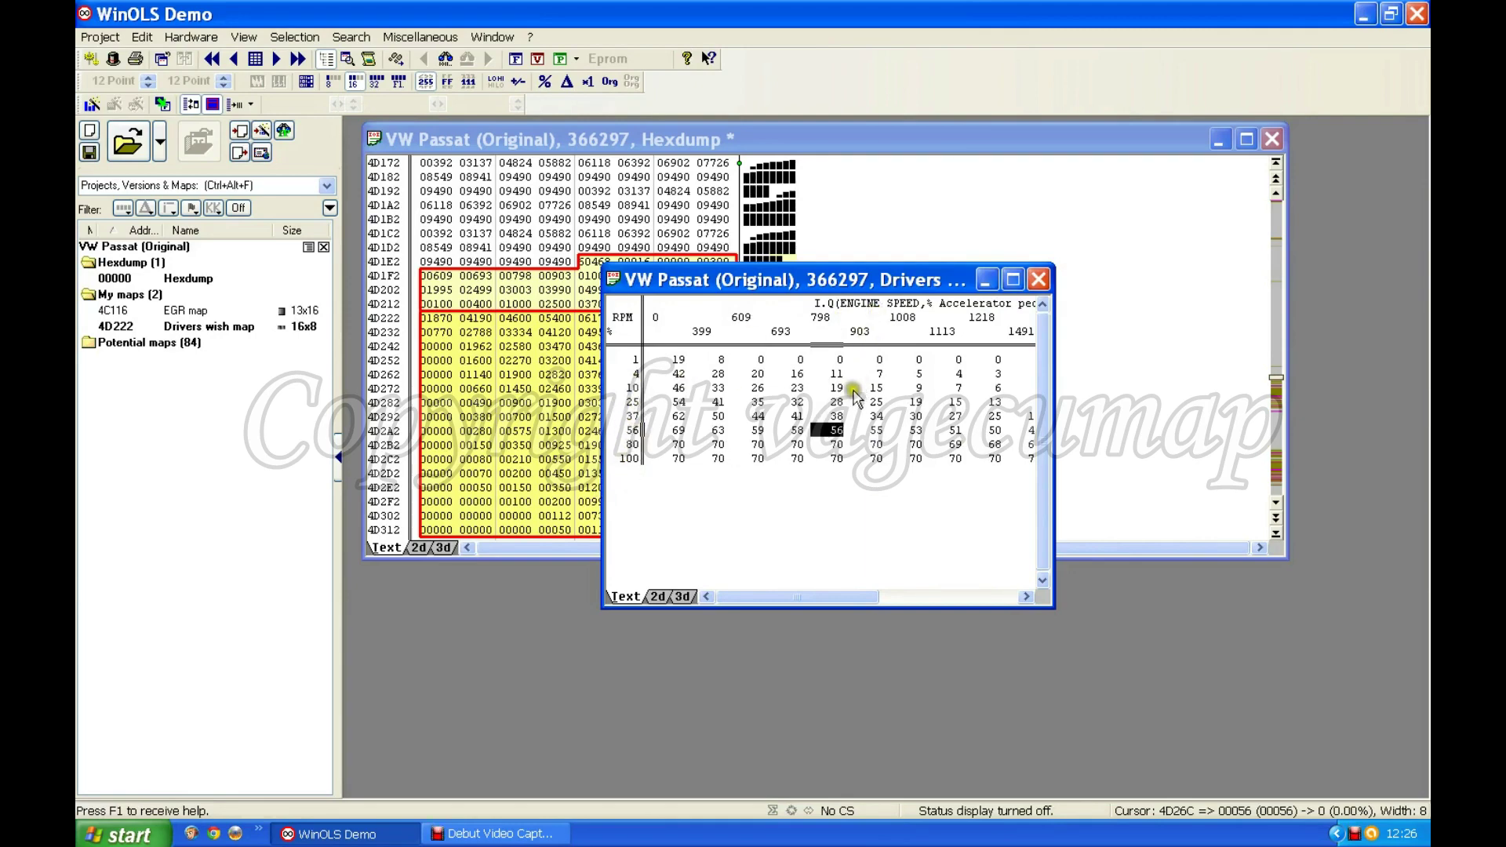
right_click(818, 400)
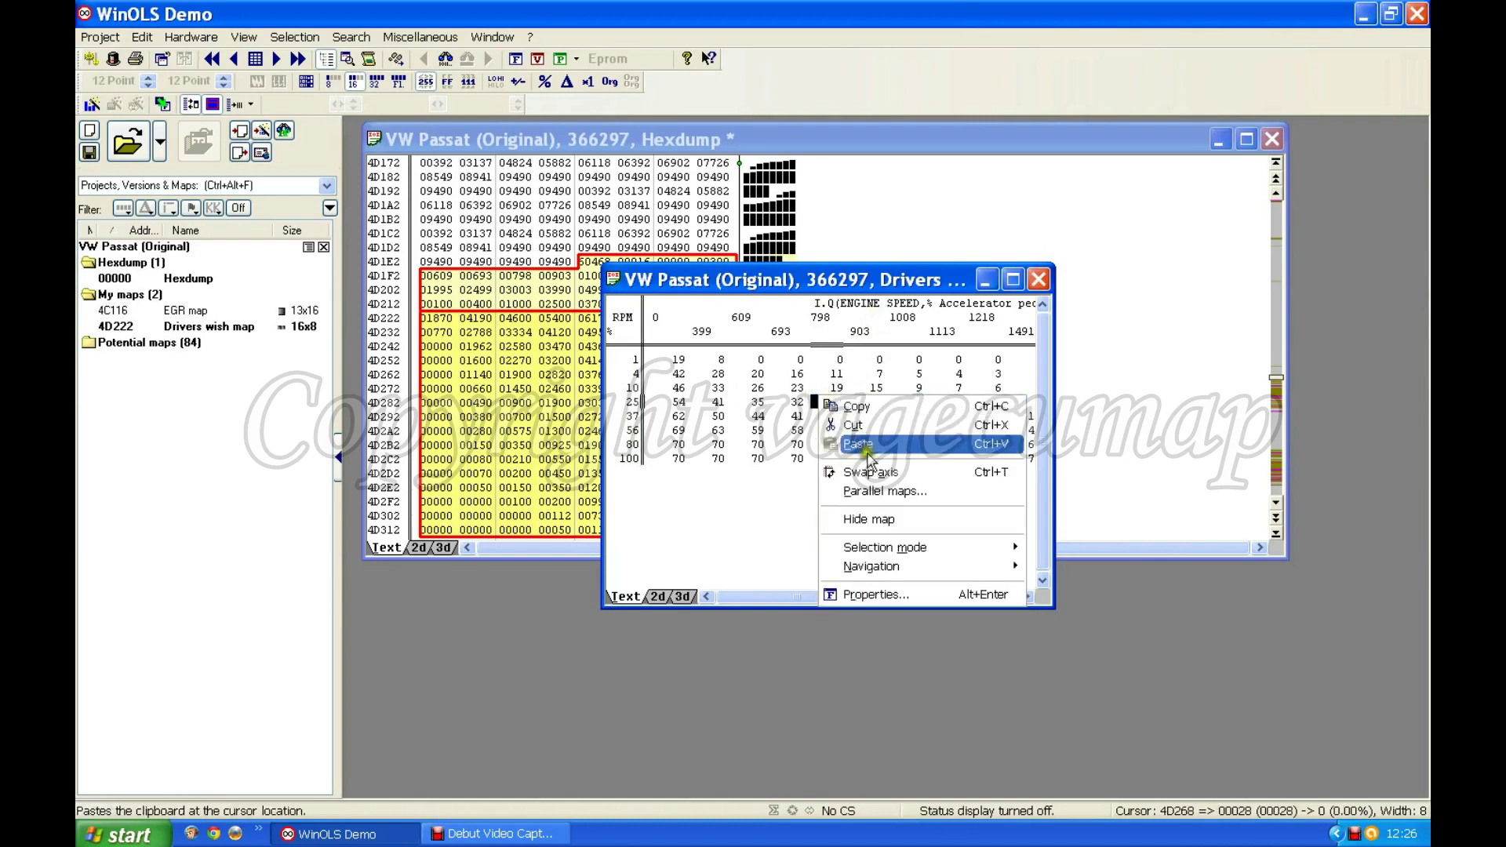
click(870, 472)
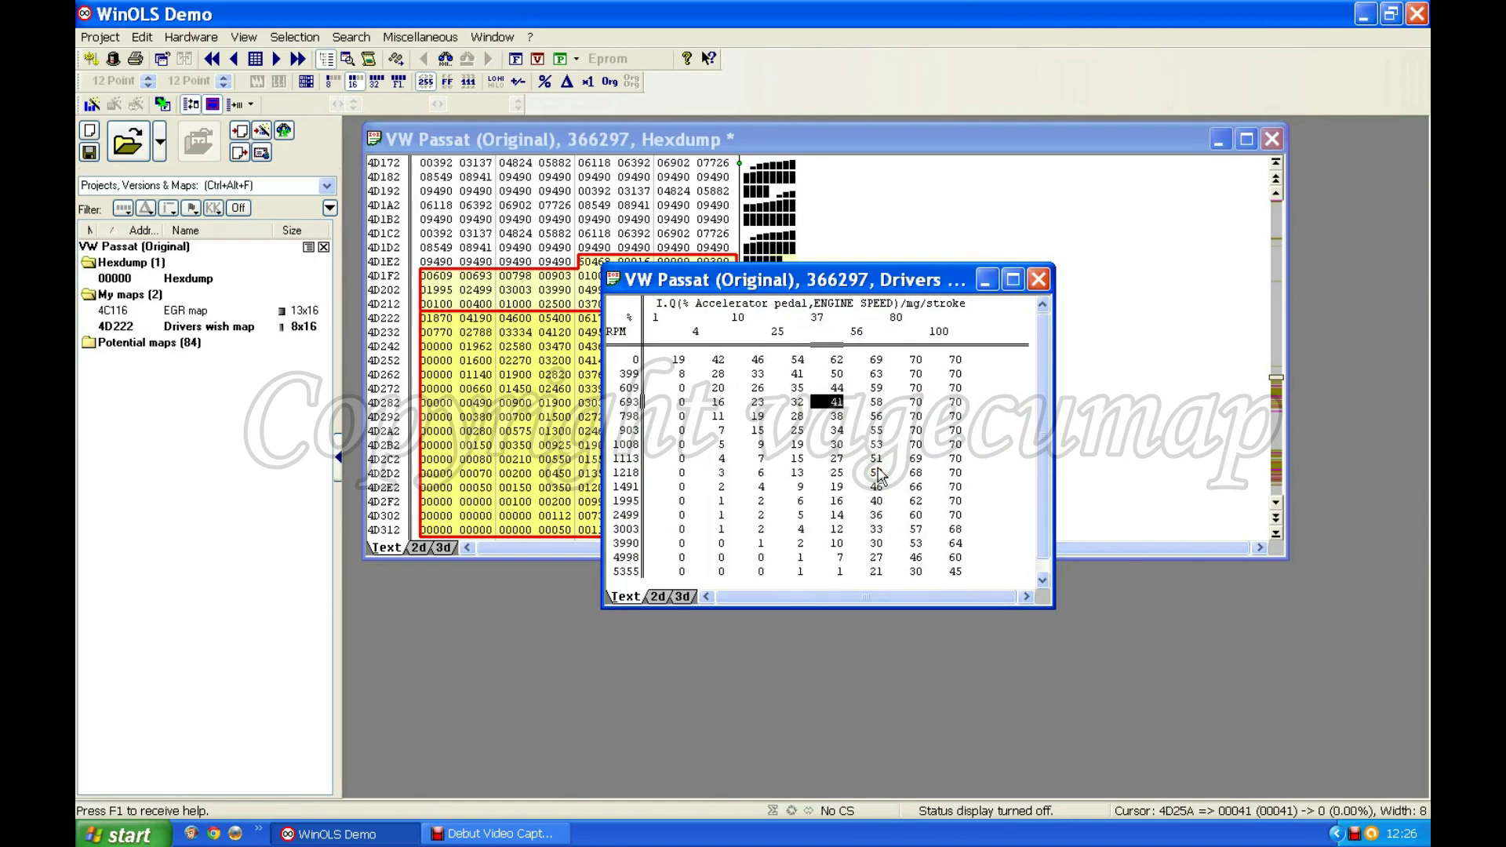
Insert the parallel map at 6D222 for the Drivers wish map, transferring the axis descriptions and map name.
right_click(780, 445)
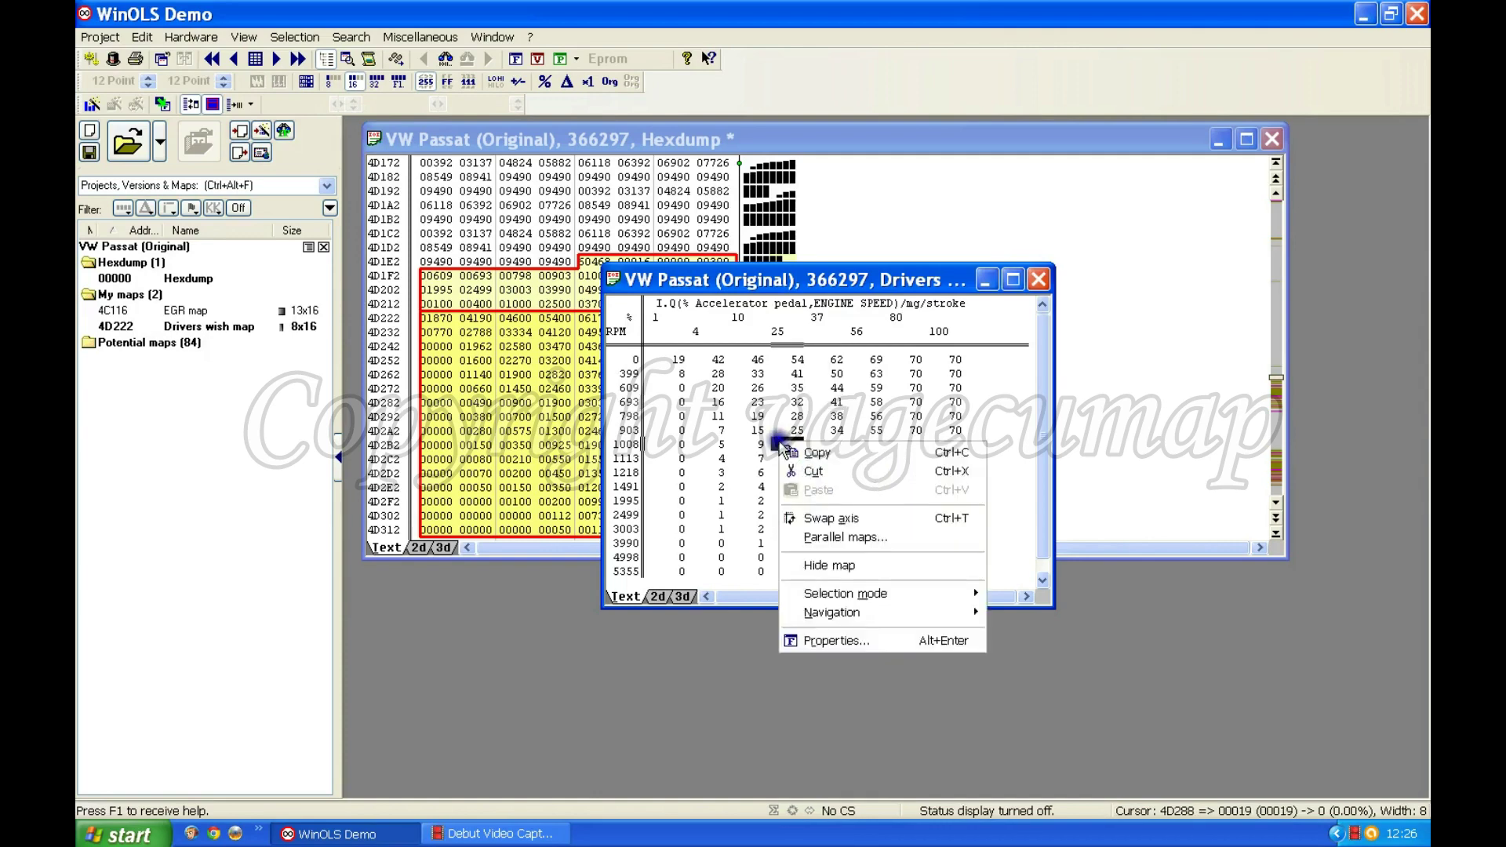
click(850, 534)
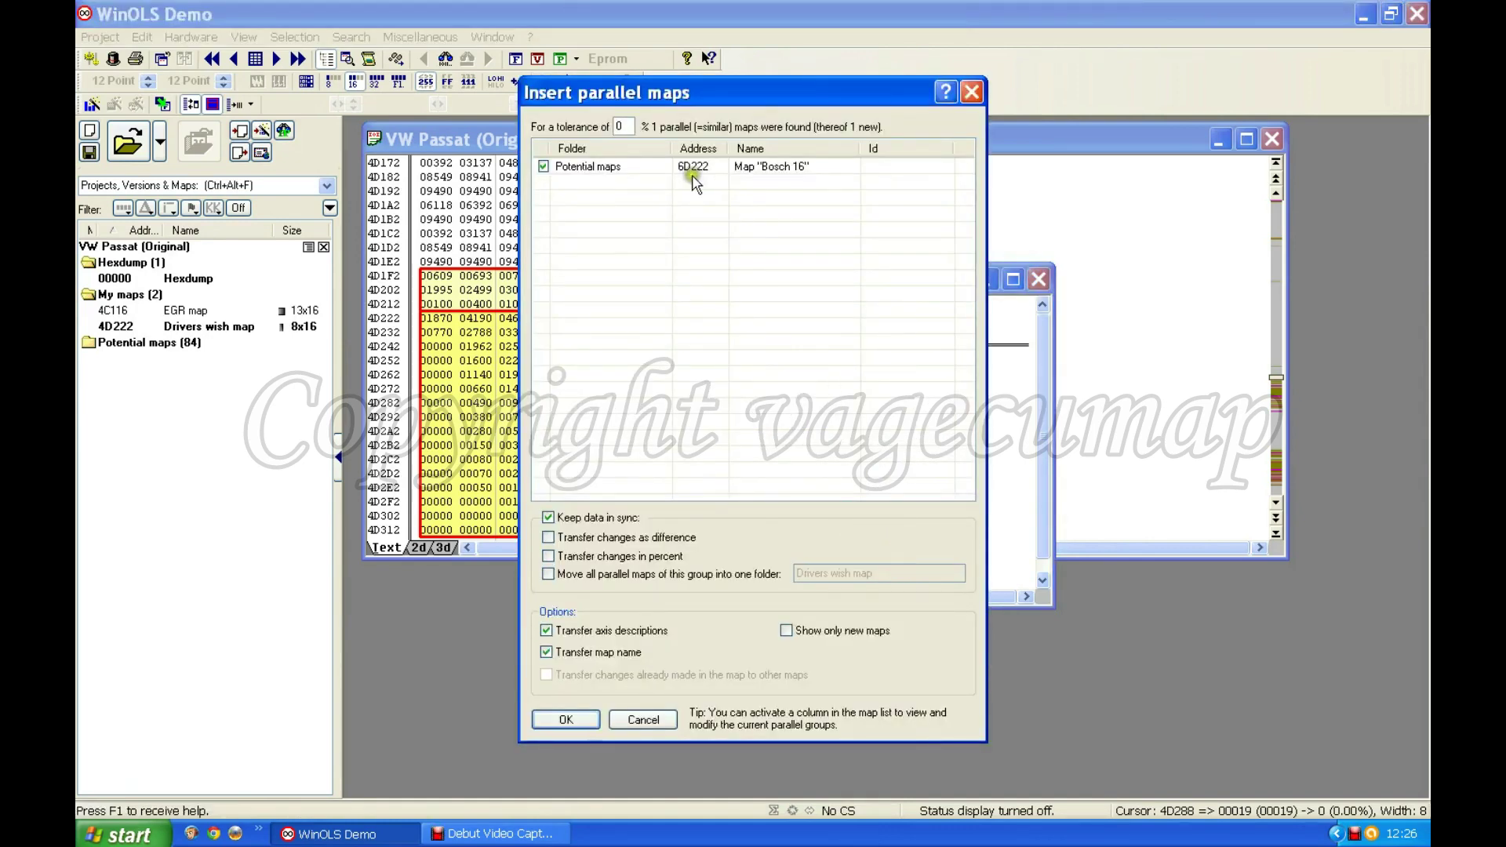
click(610, 254)
click(616, 259)
mouse_move(625, 267)
mouse_down()
mouse_move(604, 262)
mouse_move(615, 191)
mouse_move(582, 130)
mouse_move(566, 132)
mouse_up()
click(737, 317)
click(785, 297)
click(683, 176)
click(702, 428)
click(550, 556)
click(671, 570)
click(643, 572)
click(627, 519)
click(565, 719)
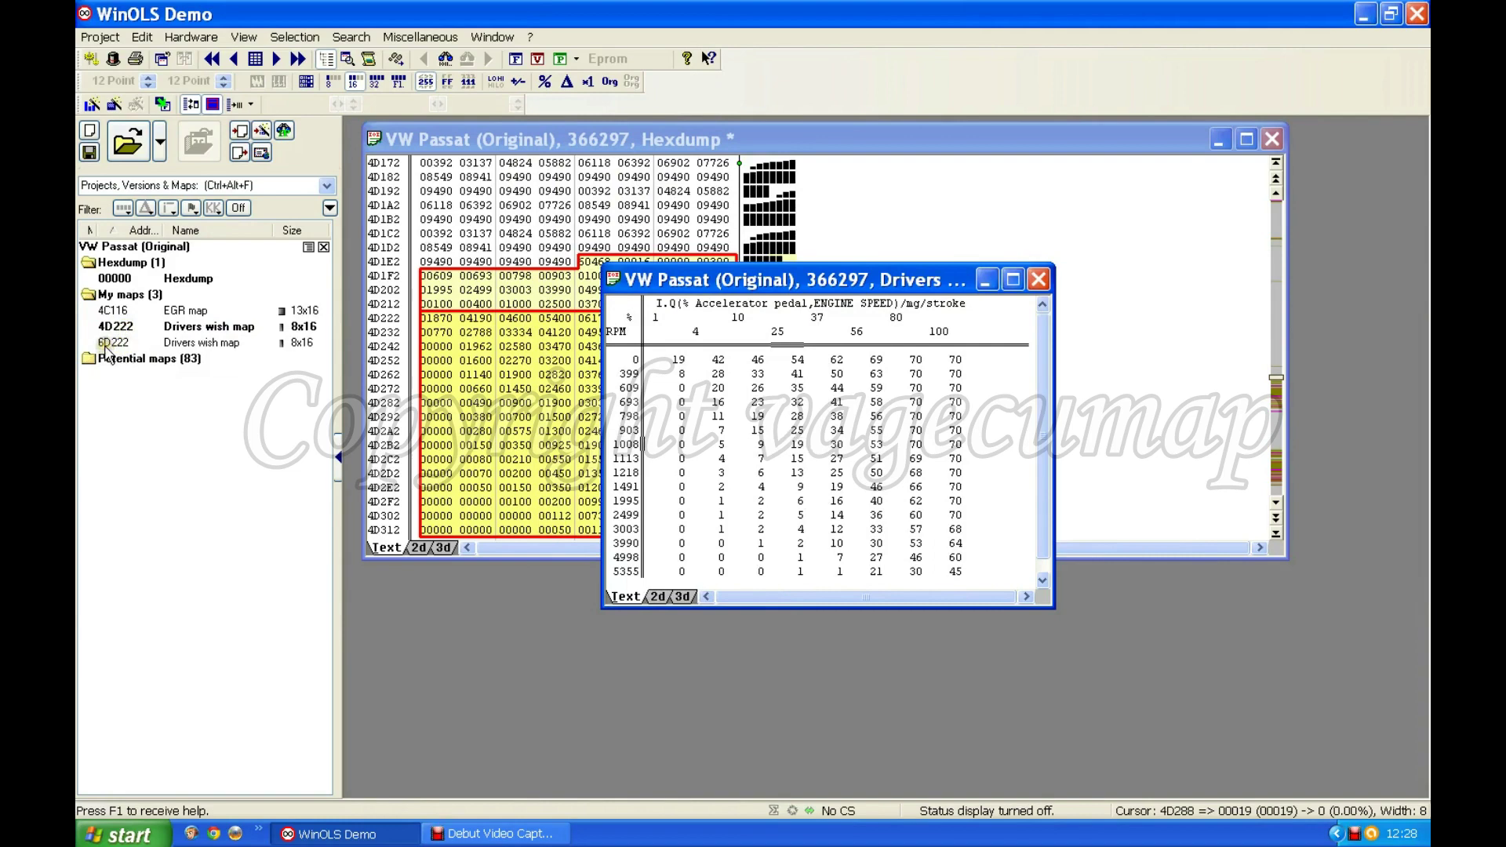
Open the parallel Drivers wish map at 6D222 and arrange it beside the 4D222 map for comparison.
click(113, 343)
double_click(118, 344)
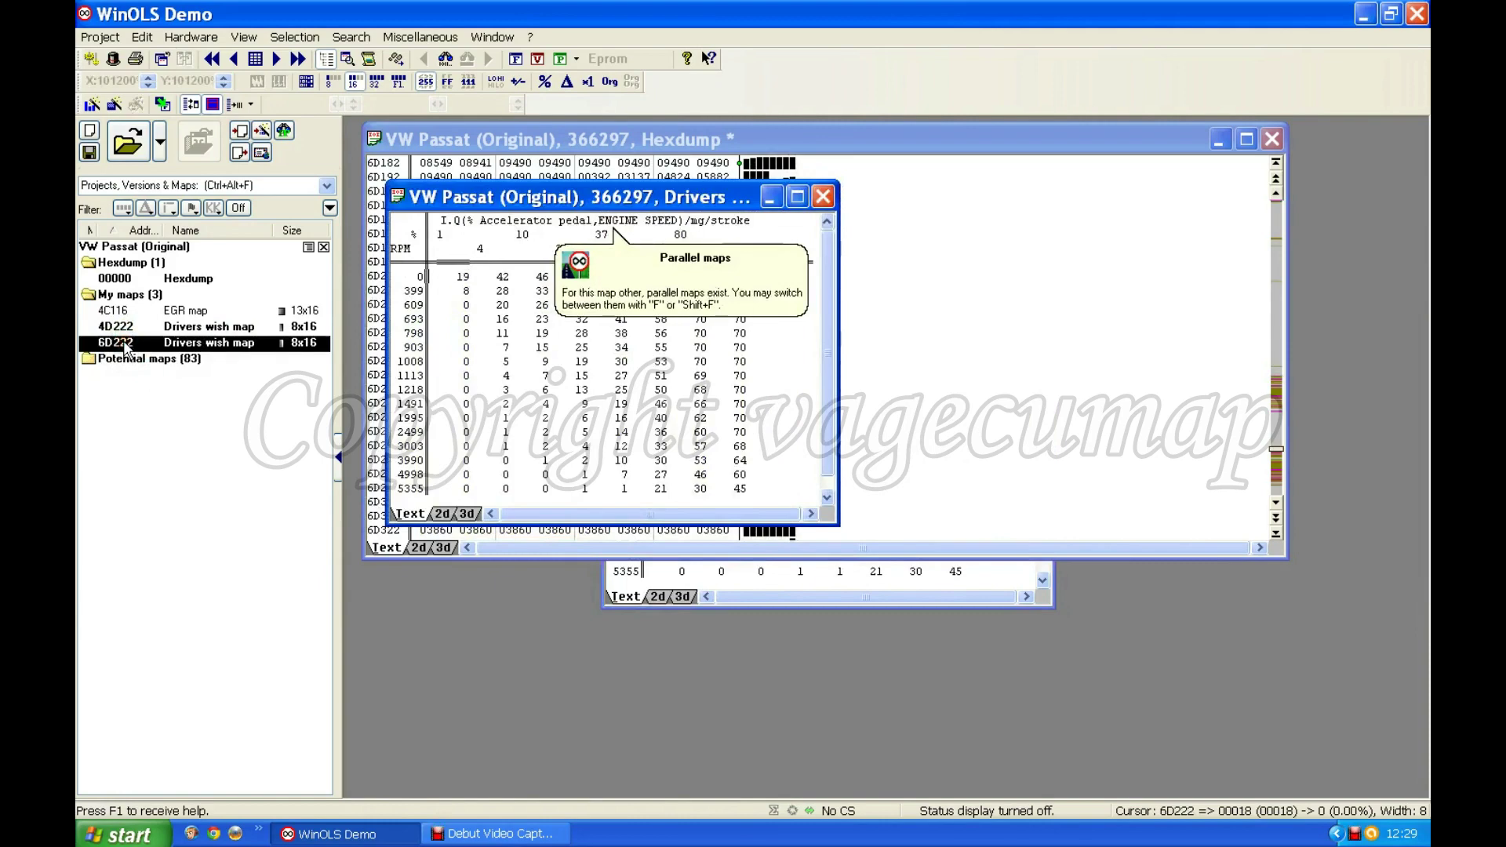
click(490, 198)
drag(490, 199, 1067, 213)
click(844, 576)
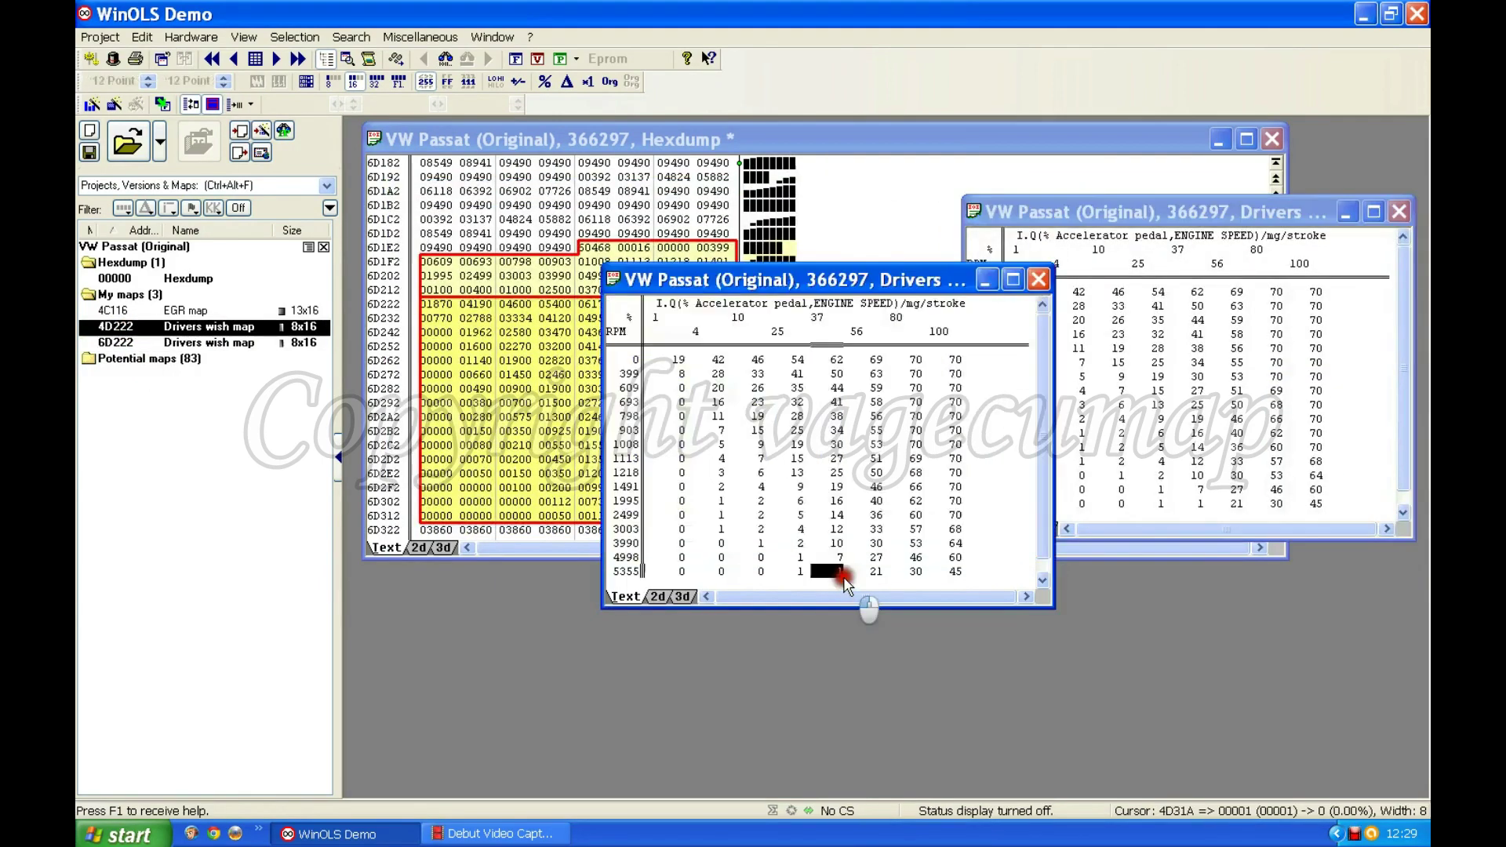
click(633, 444)
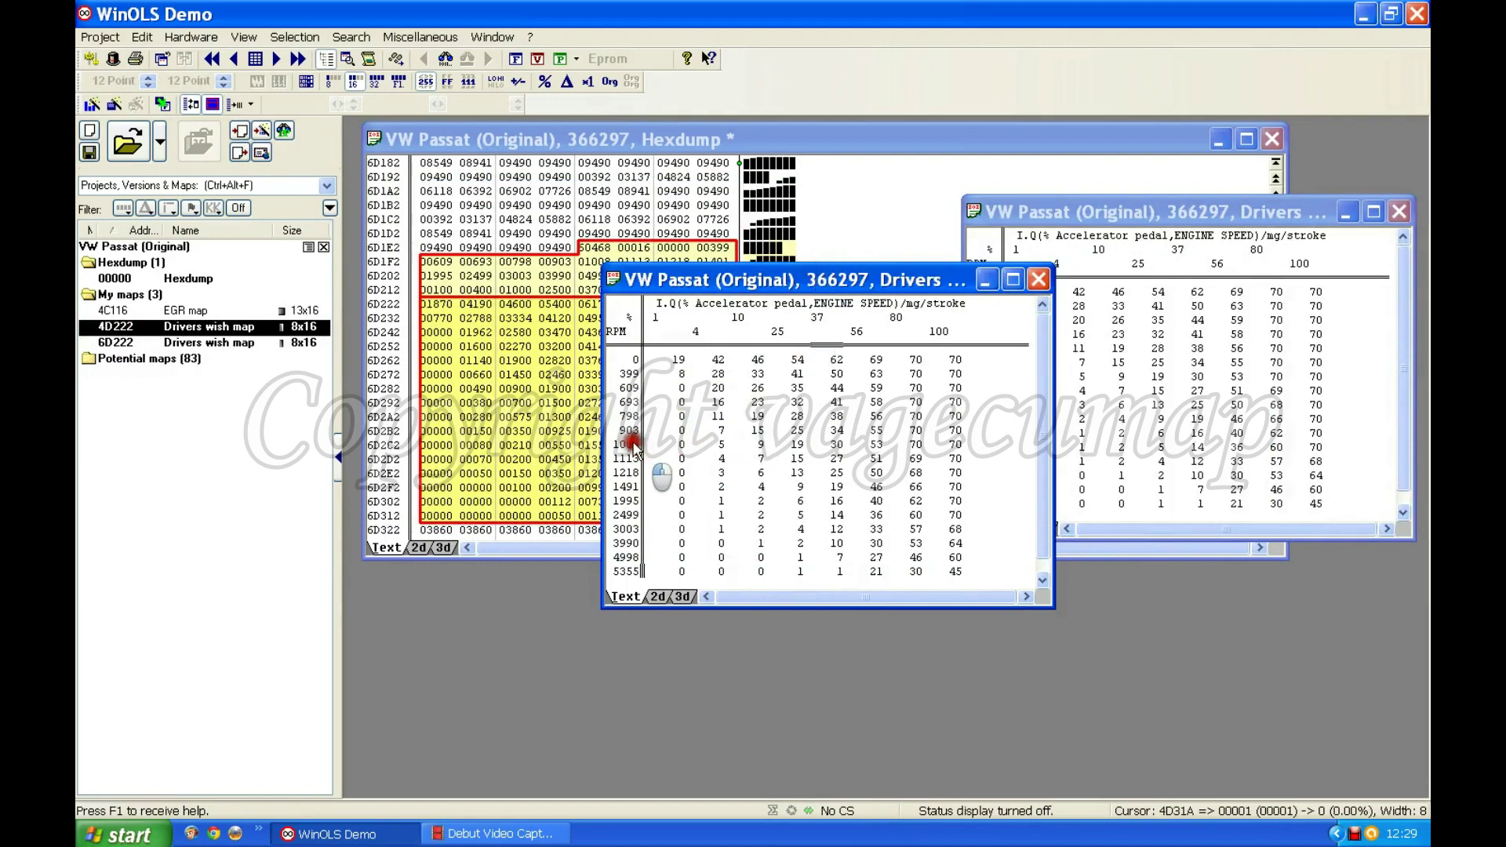
drag(784, 280, 603, 448)
click(1198, 379)
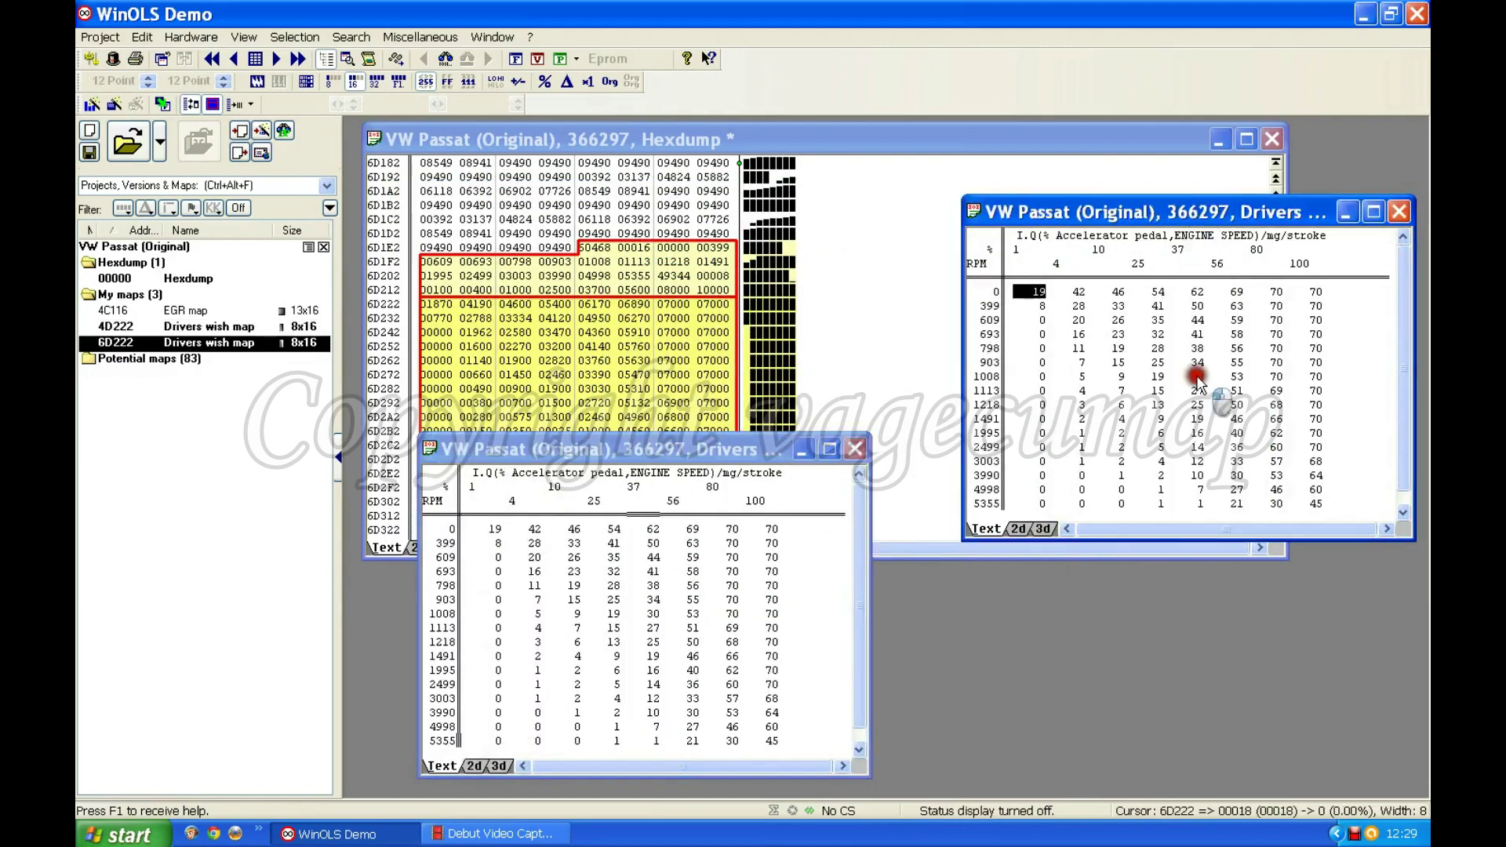
drag(1161, 214, 1164, 443)
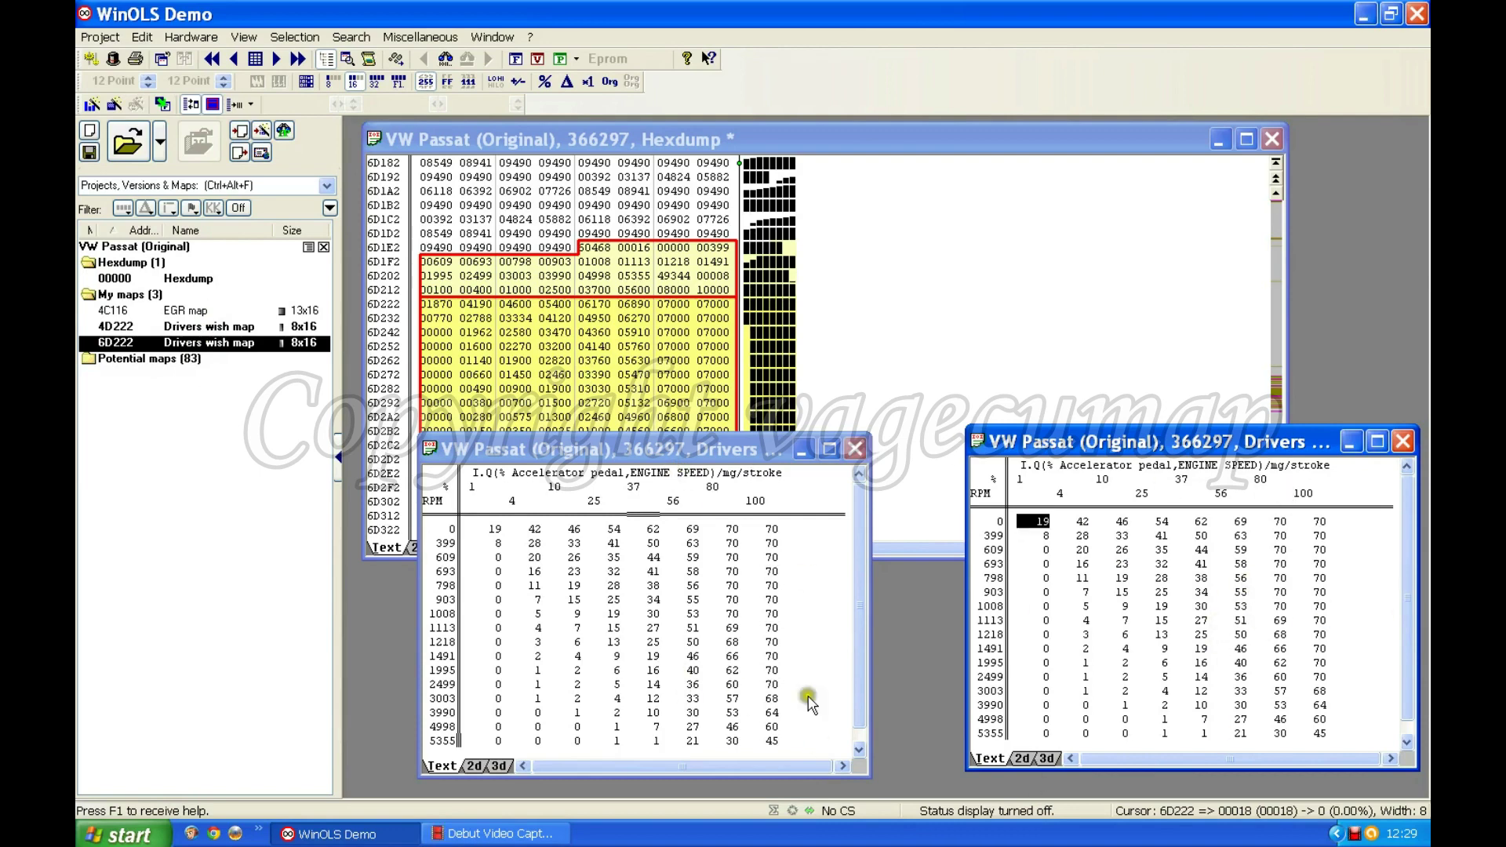
Close both Drivers wish map windows and show the 4D222 map's location in the hexdump's 2D view.
click(856, 448)
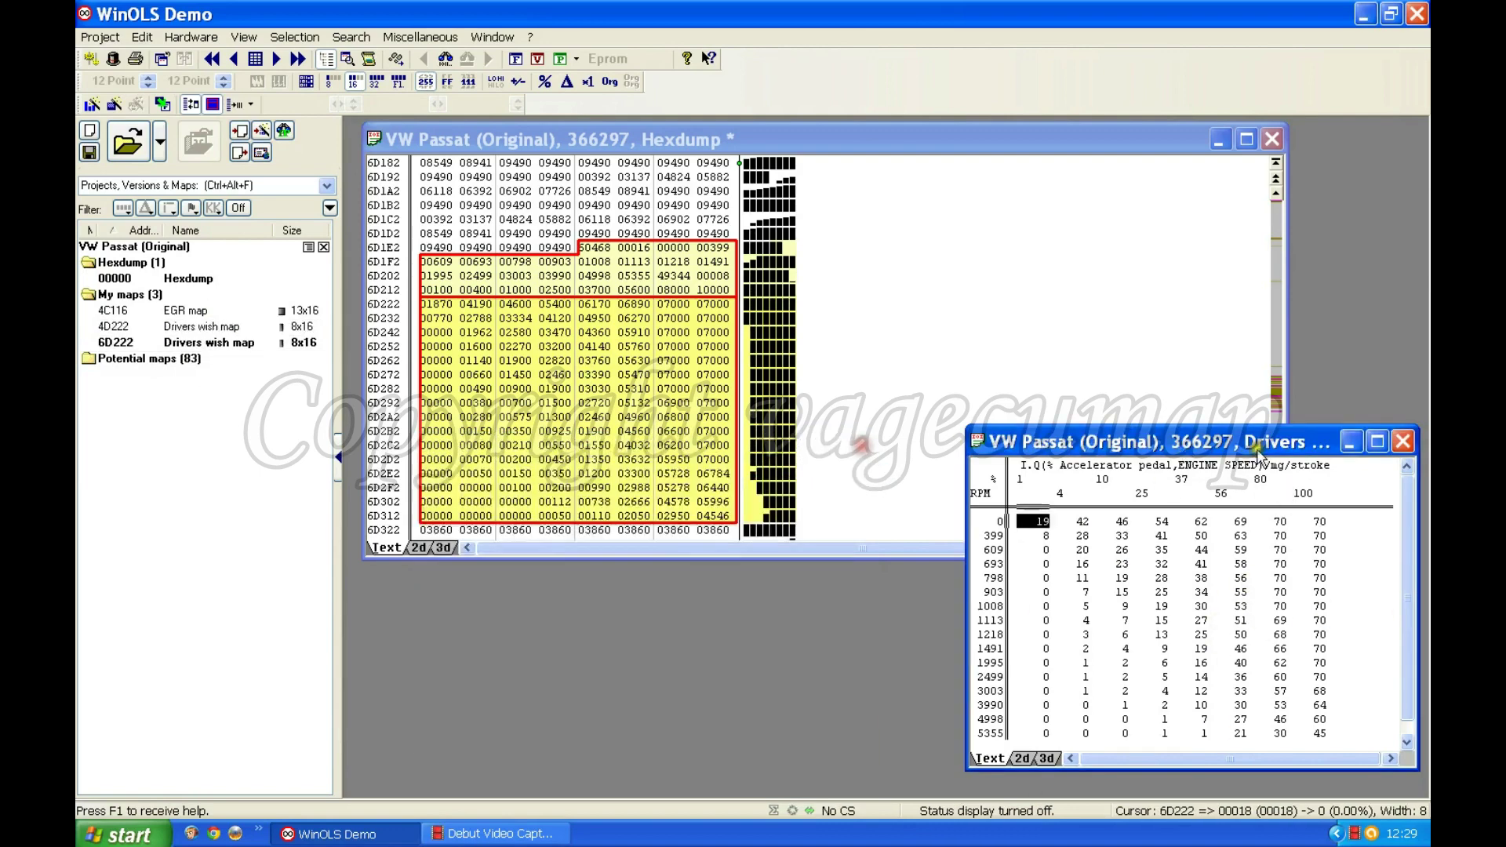
click(1403, 442)
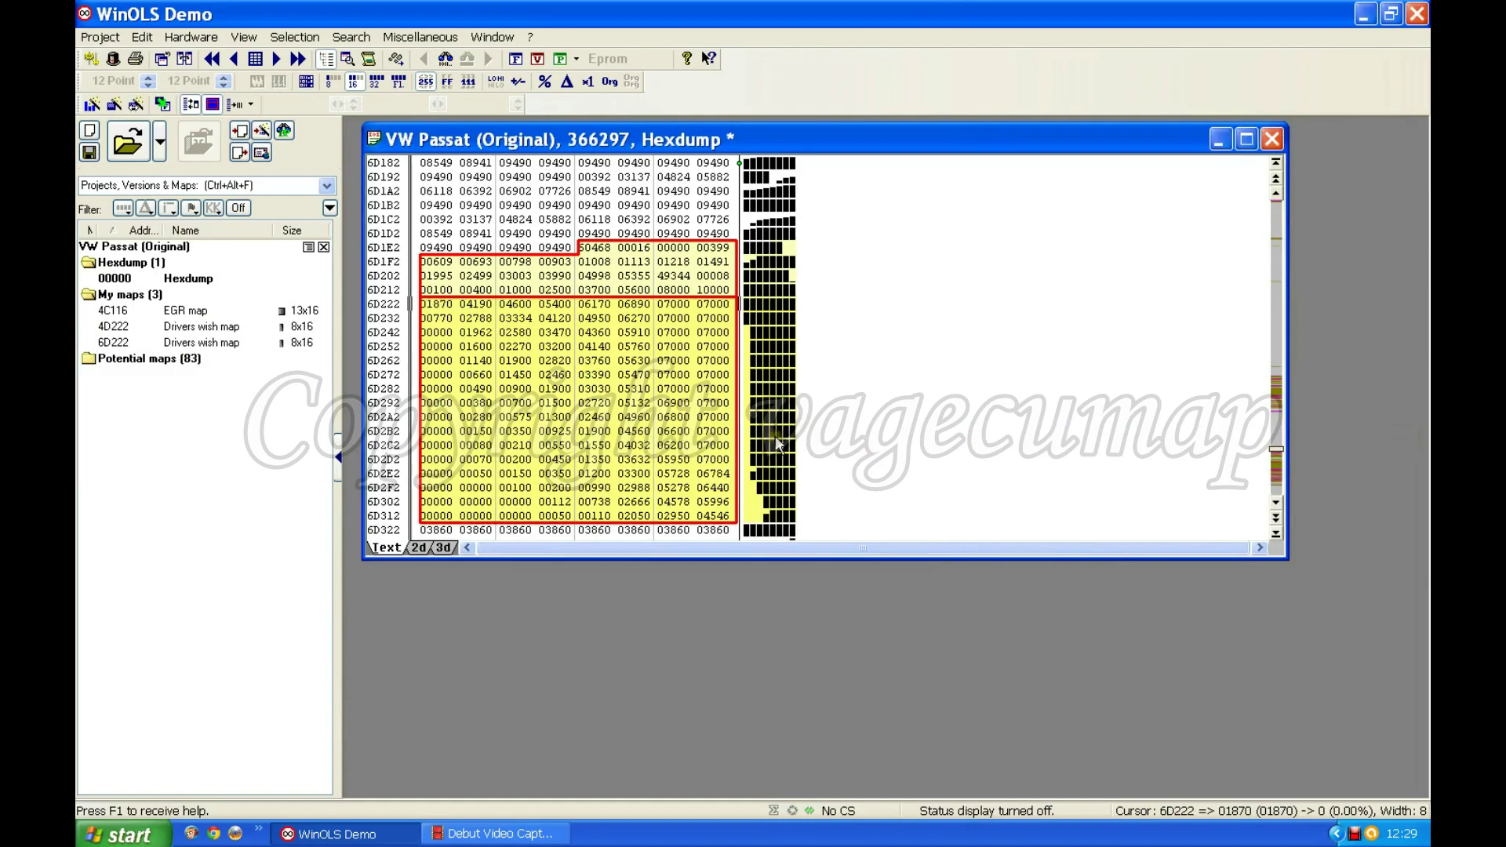
click(419, 546)
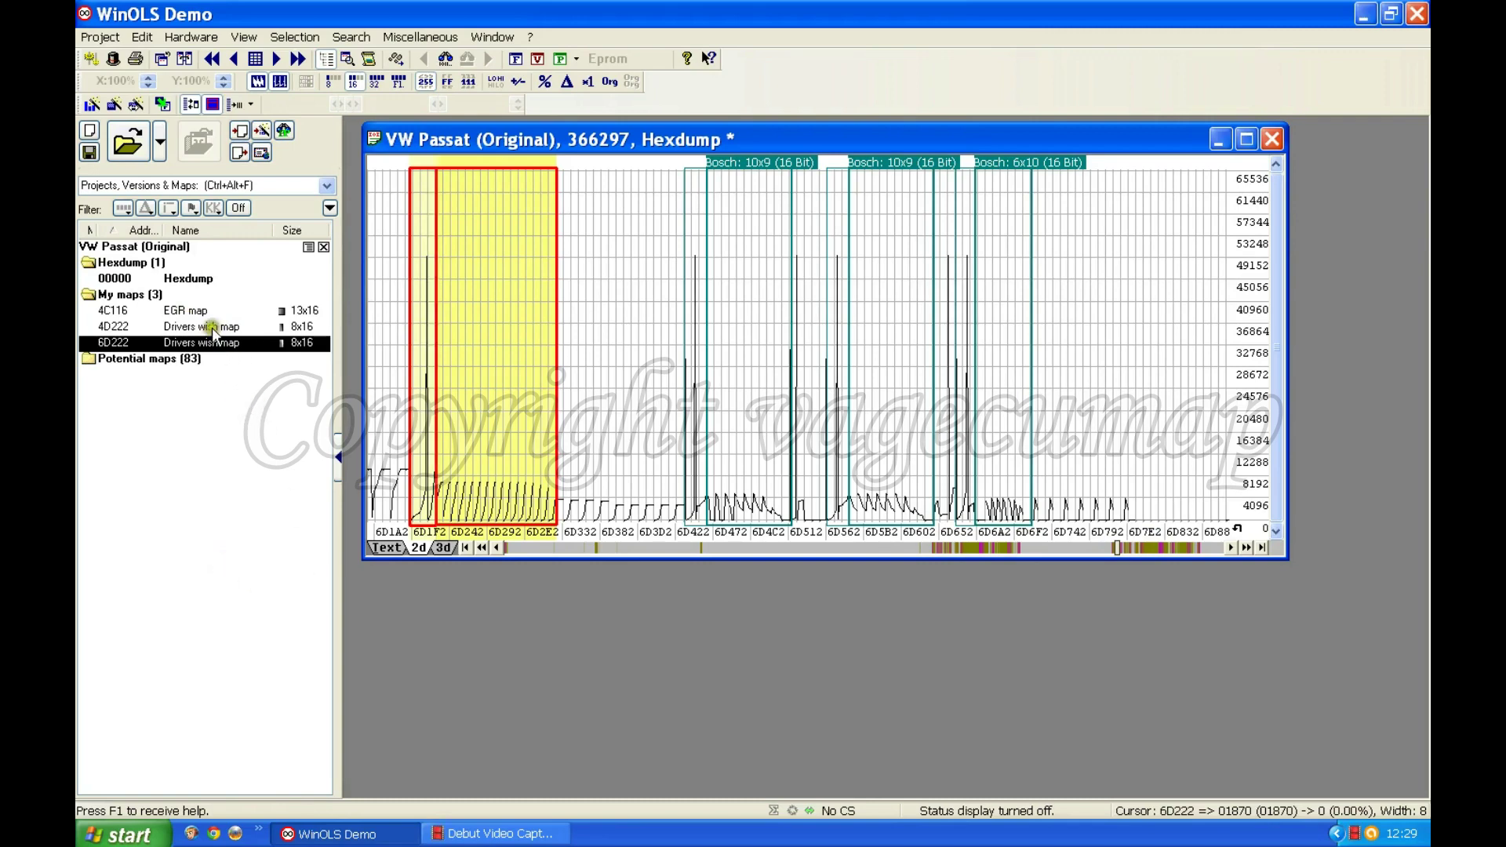
click(190, 327)
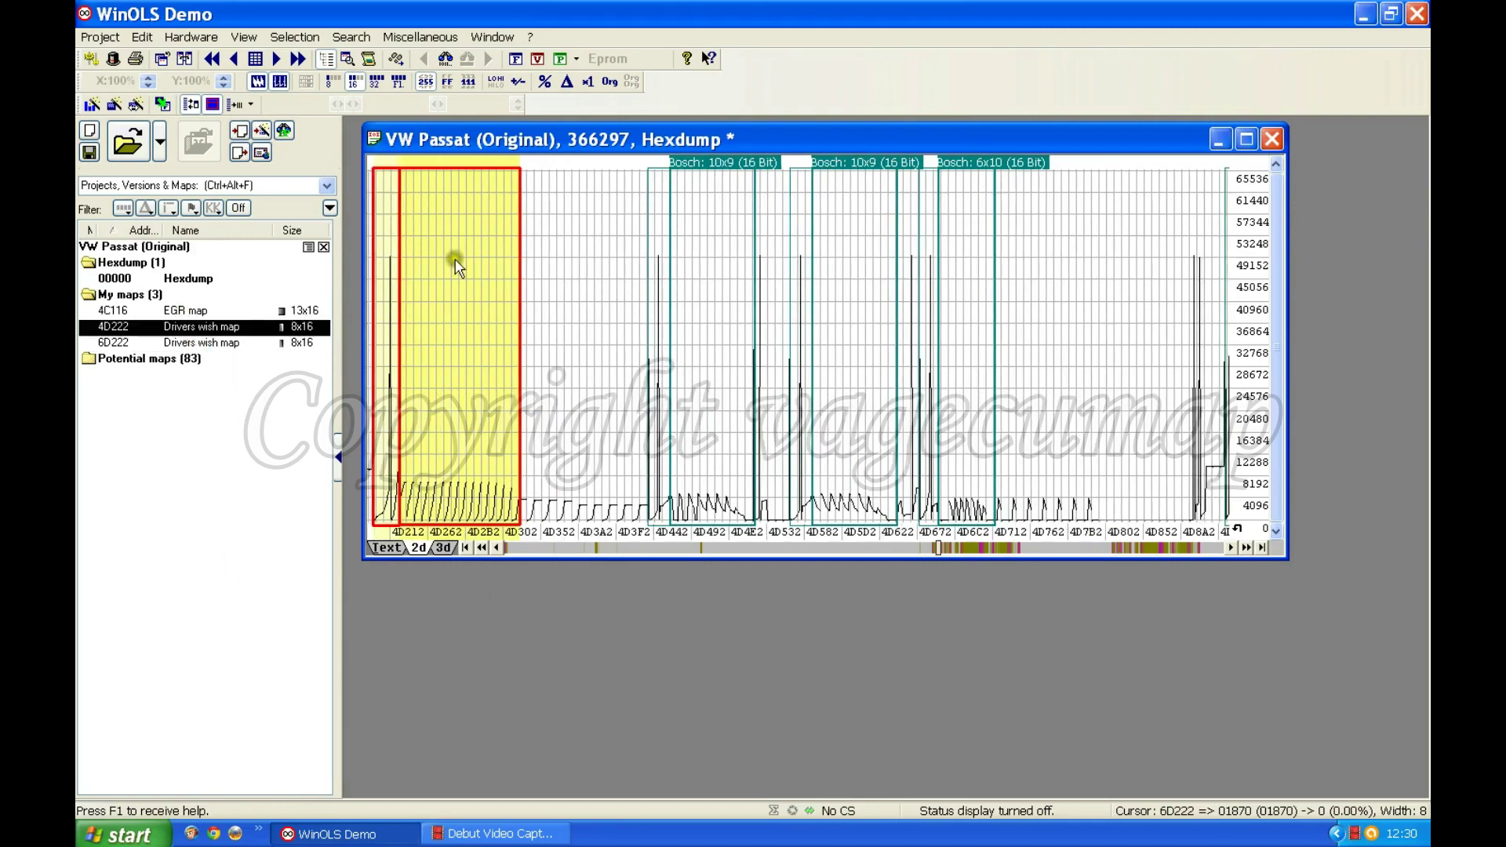